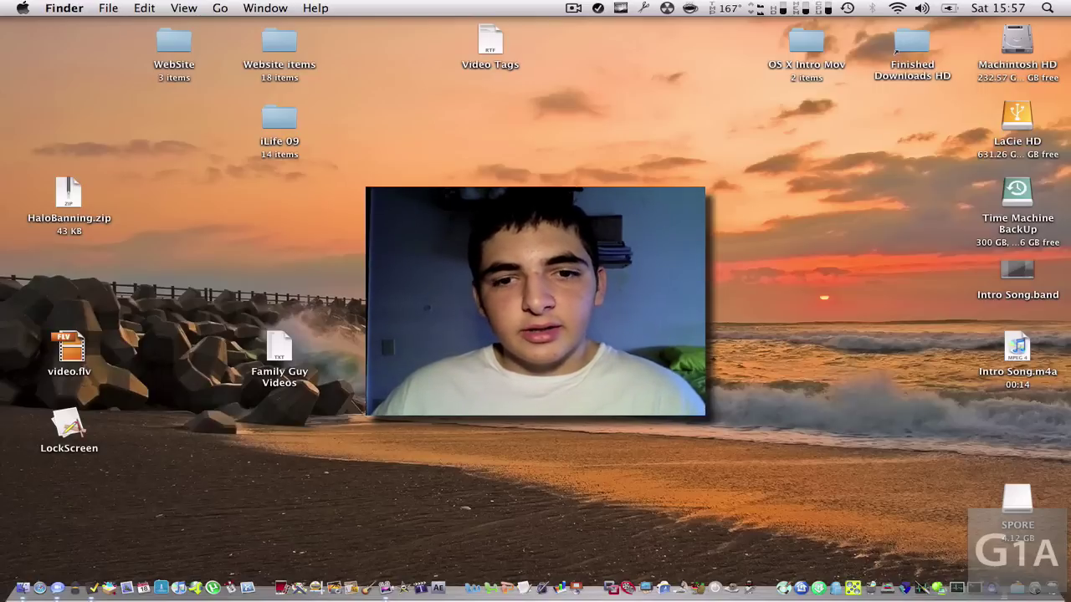
# Stop the screen recording from the menu-bar recording controls.
pyautogui.click(574, 8)
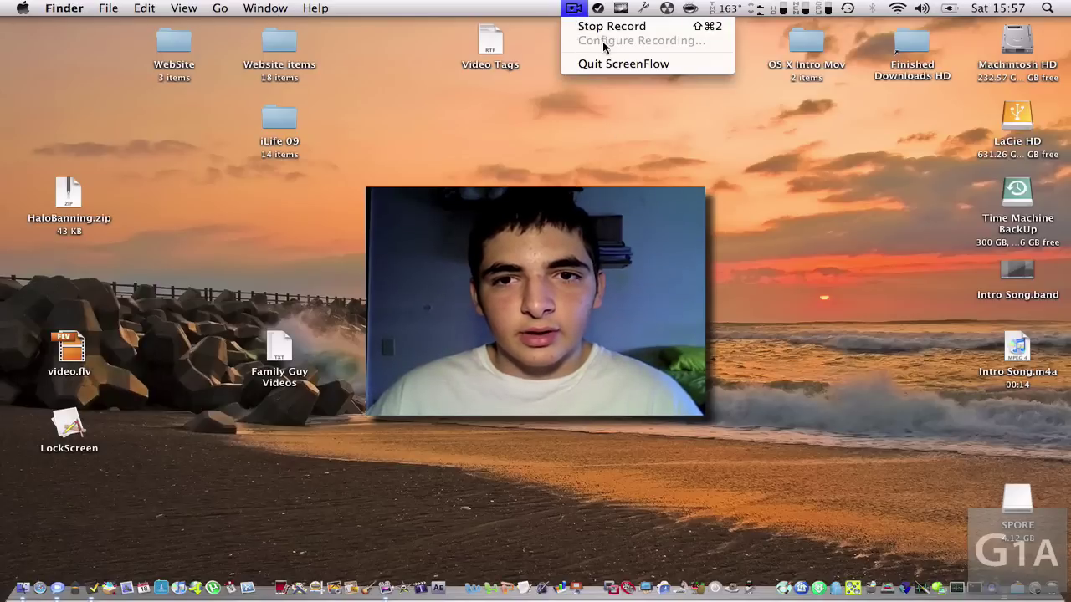
pyautogui.click(632, 169)
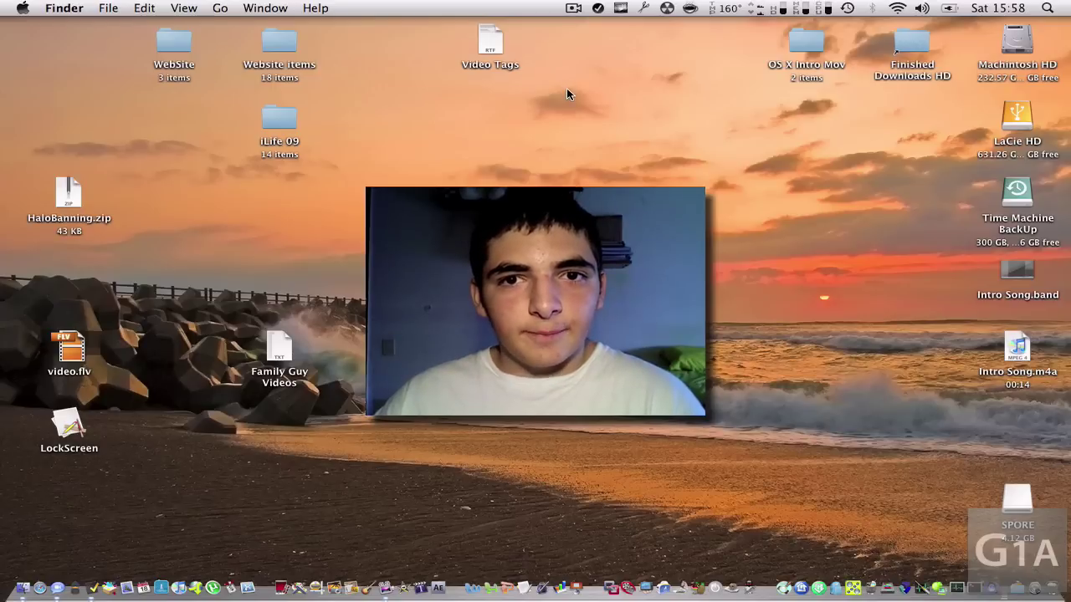
pyautogui.click(576, 8)
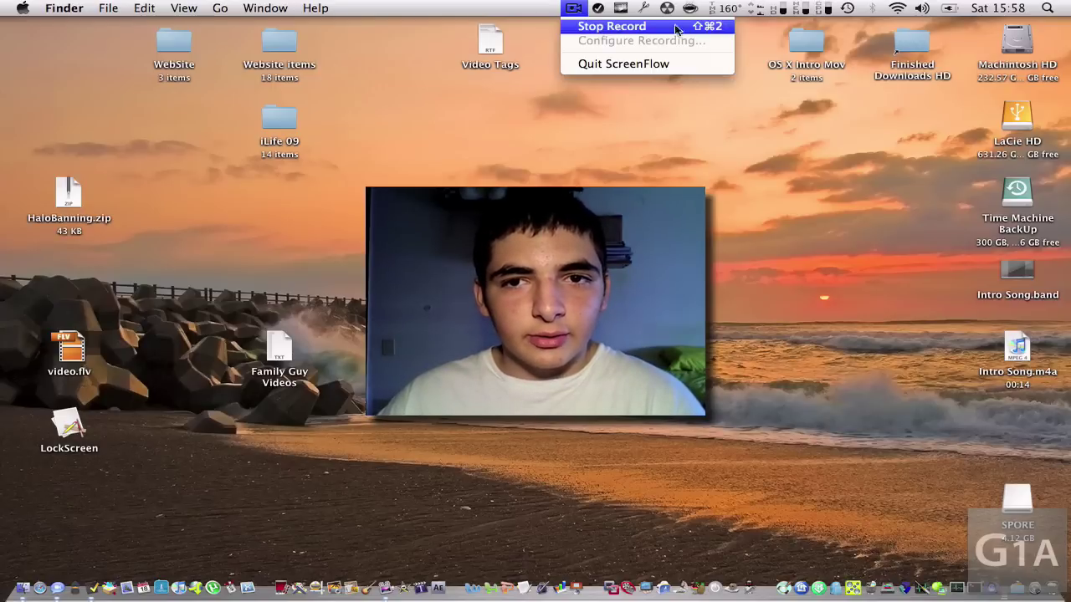
pyautogui.click(632, 126)
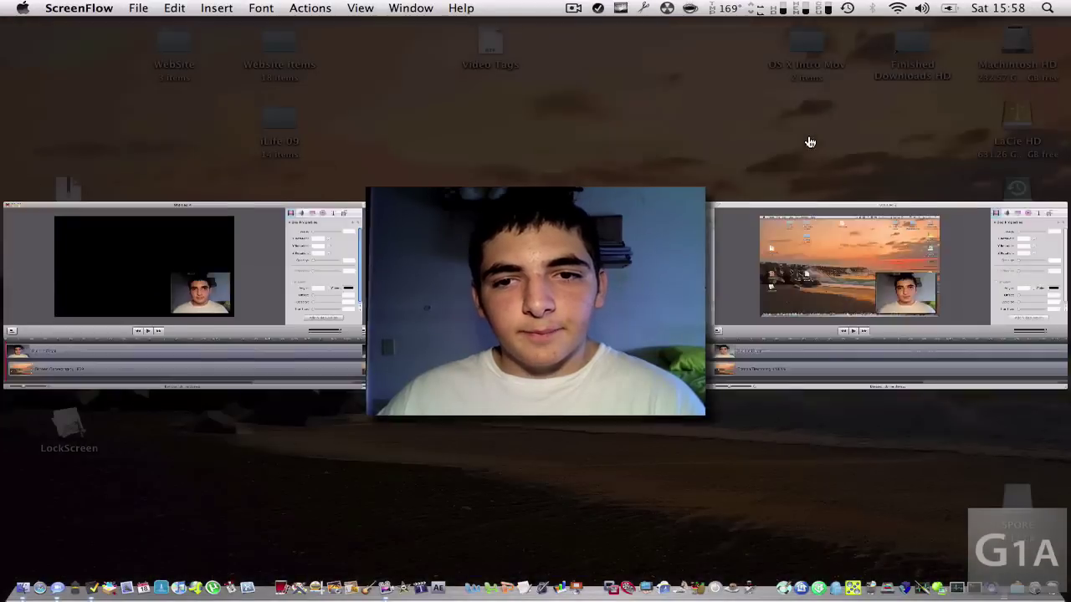
# Enlarge the Untitled 3 project and select its Built-in iSight and Screen Recording clips.
pyautogui.click(686, 102)
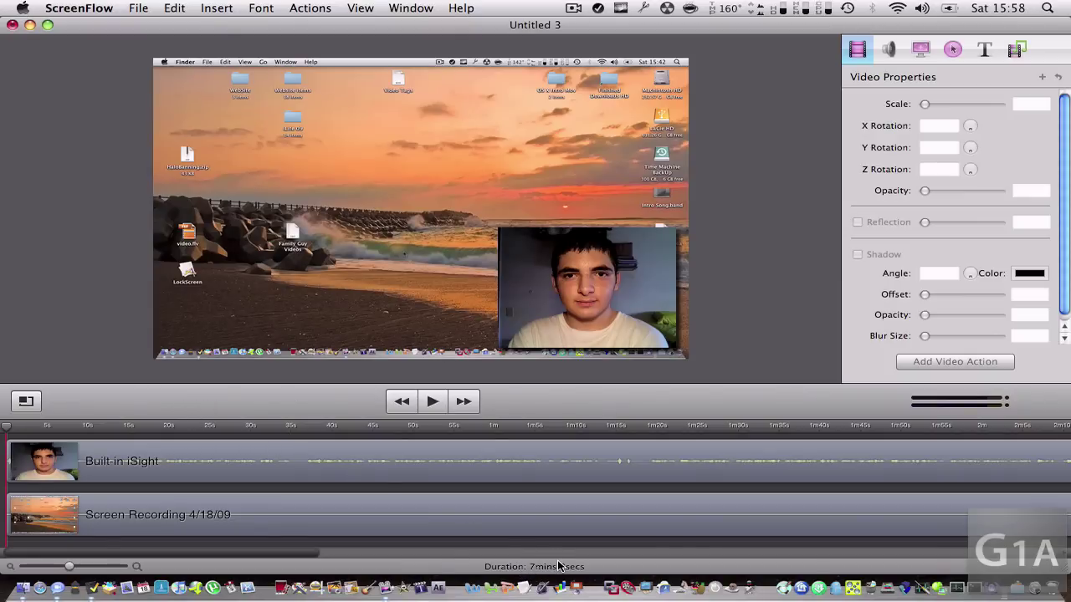
pyautogui.click(132, 478)
pyautogui.click(112, 520)
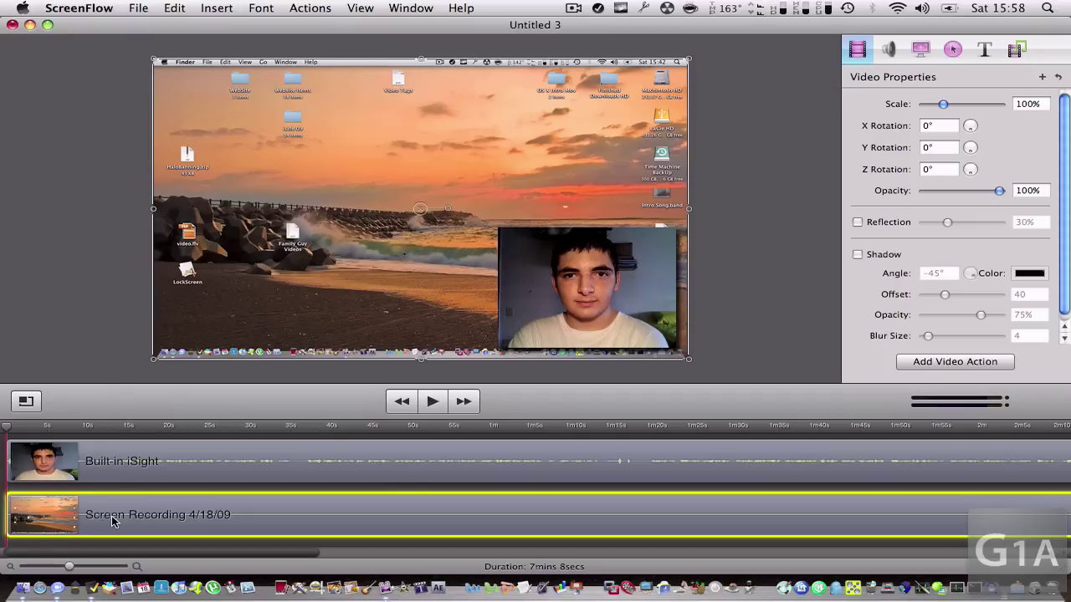
pyautogui.click(115, 473)
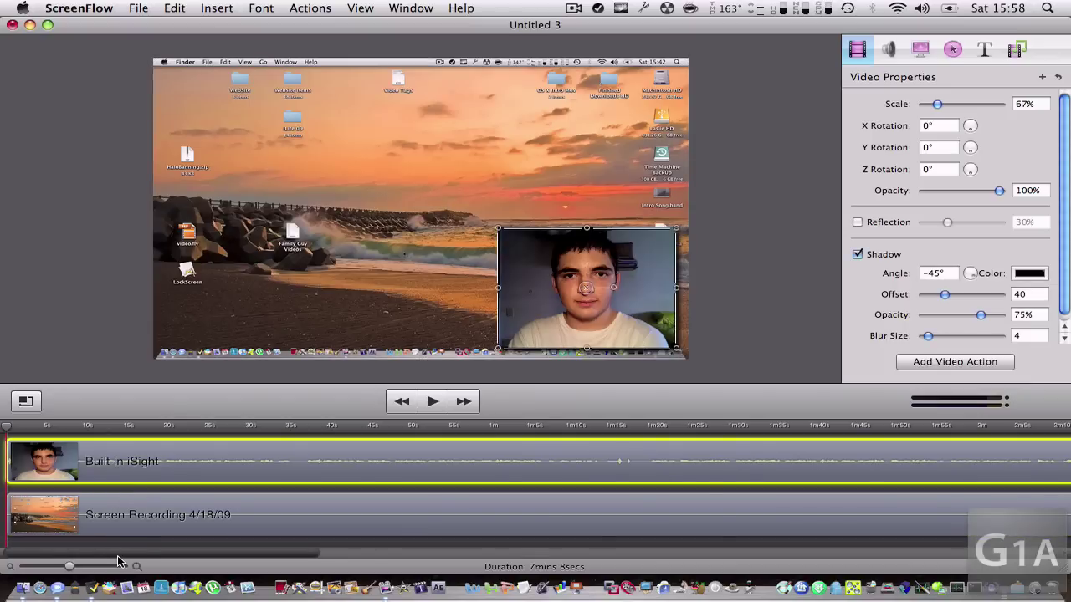
pyautogui.moveTo(119, 559); pyautogui.dragTo(97, 551)
pyautogui.moveTo(101, 473); pyautogui.dragTo(94, 521)
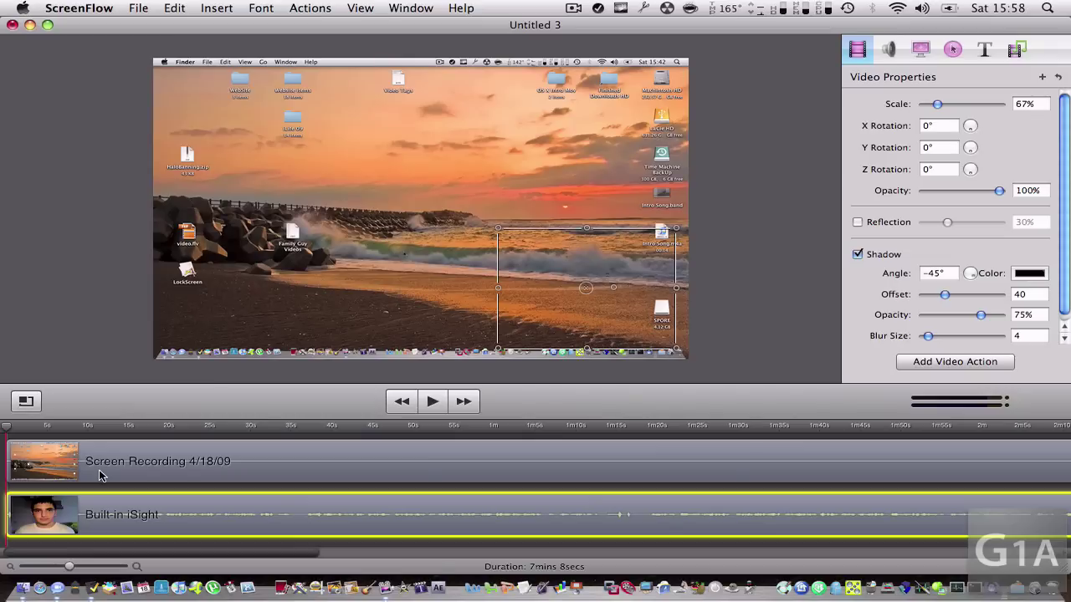
pyautogui.moveTo(109, 518); pyautogui.dragTo(107, 475)
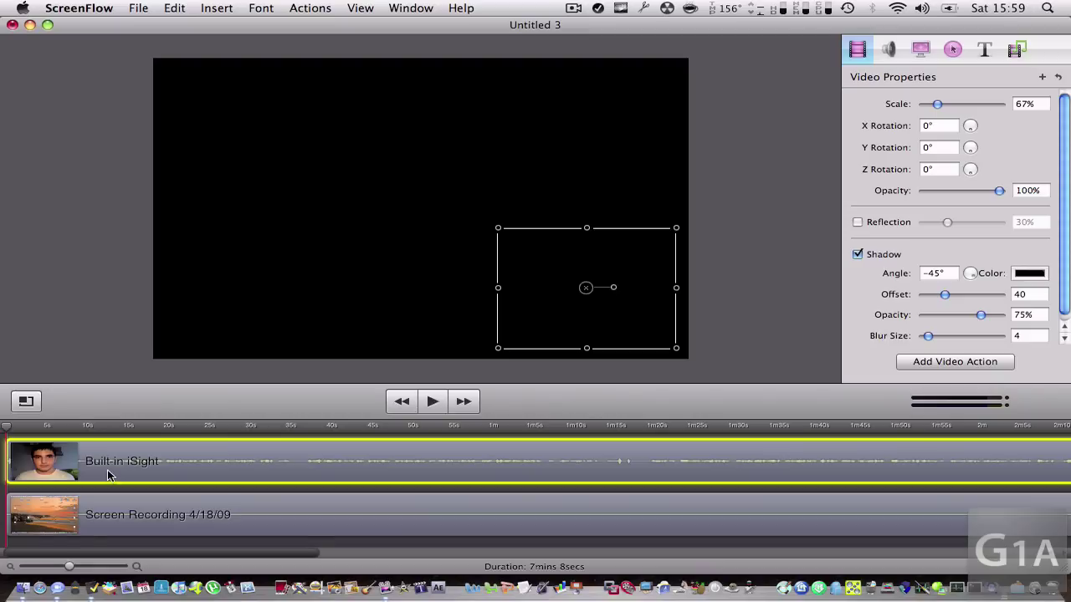
pyautogui.click(81, 366)
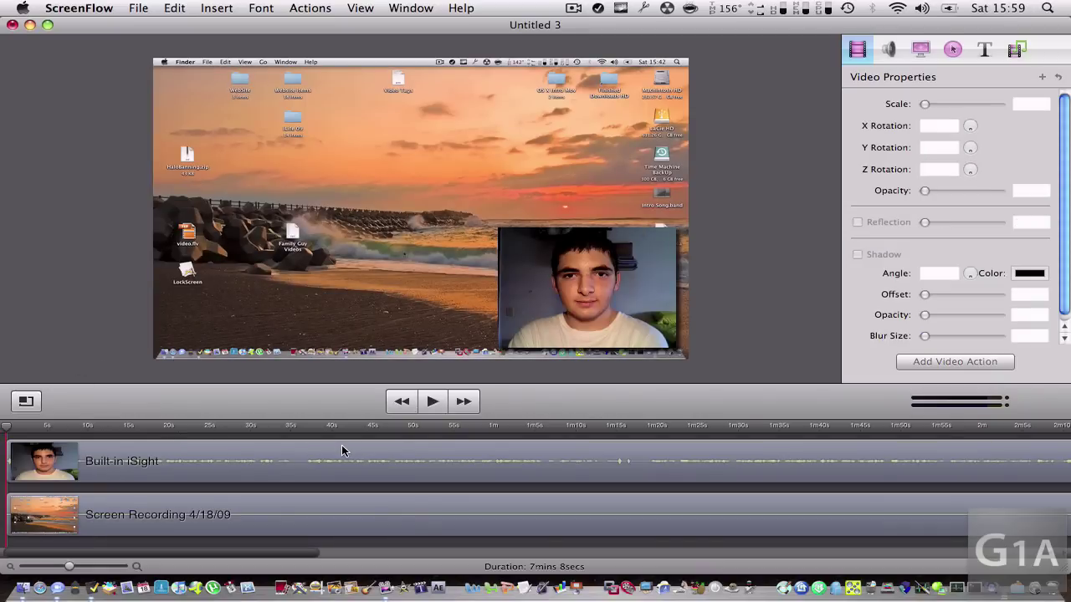
# Slide the webcam overlay off the recording's left edge and back to the middle.
pyautogui.moveTo(557, 290); pyautogui.dragTo(92, 255)
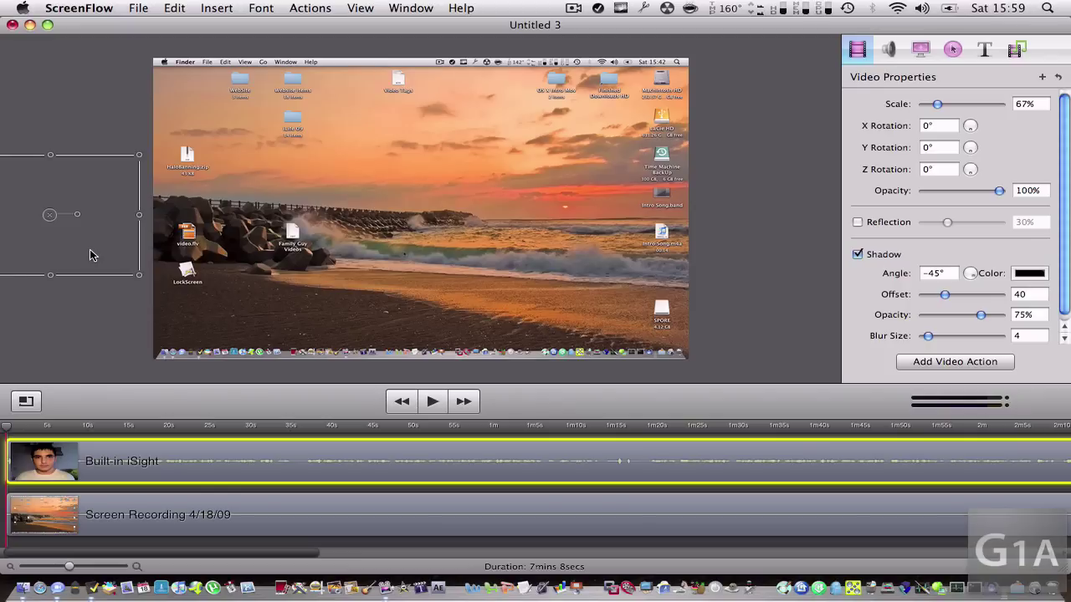
pyautogui.moveTo(92, 255); pyautogui.dragTo(476, 255)
pyautogui.scroll(3, 442, 218)
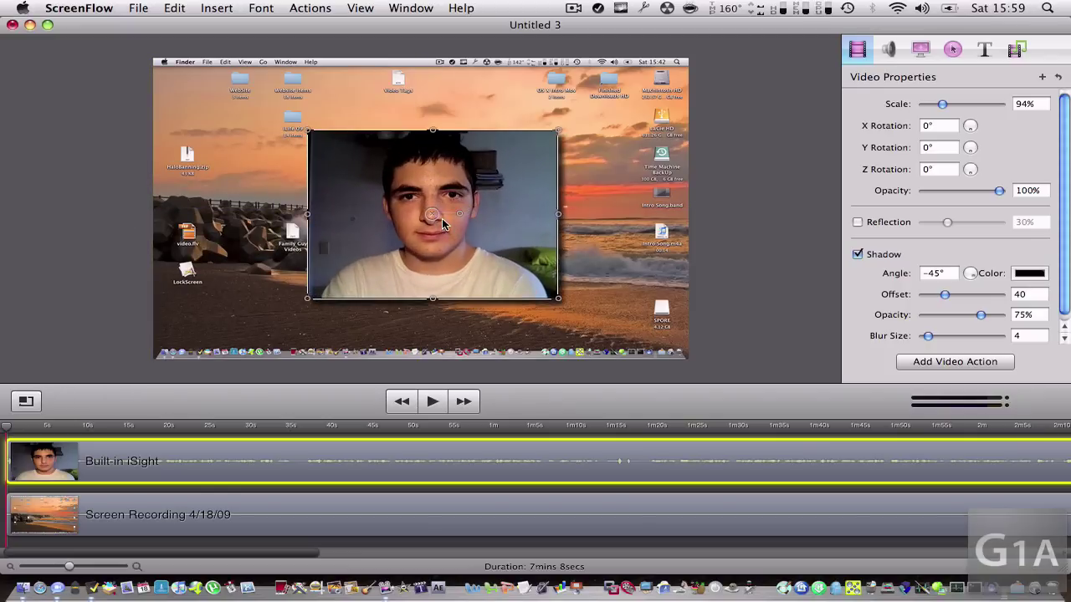
pyautogui.scroll(-5, 442, 218)
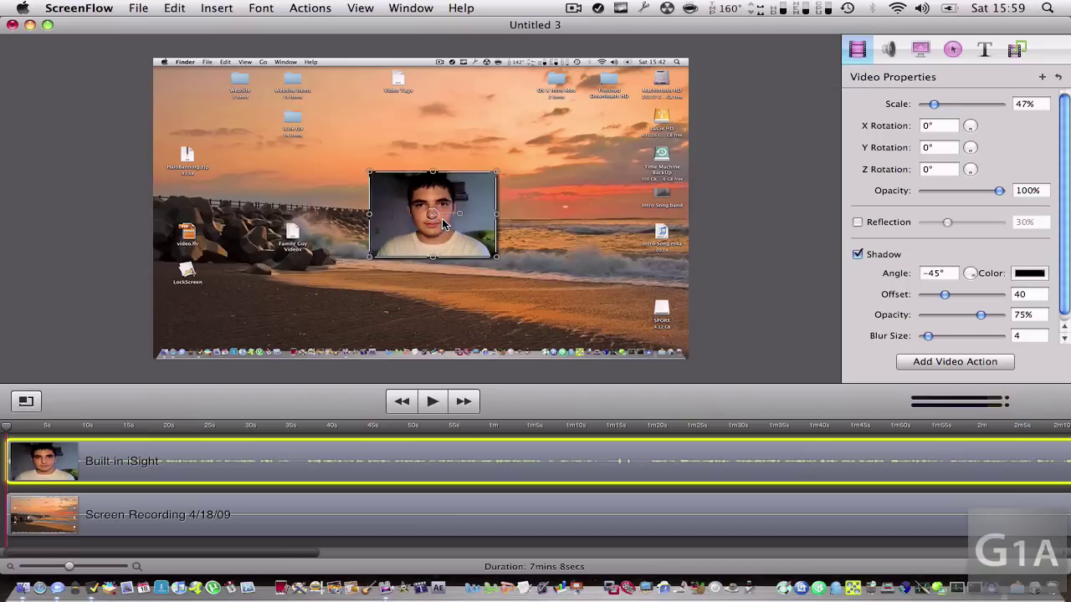
pyautogui.scroll(2, 442, 218)
# Set the webcam overlay to 74% scale and squeeze it into a thin vertical line.
pyautogui.moveTo(938, 104)
pyautogui.mouseDown()
pyautogui.moveTo(960, 104)
pyautogui.moveTo(921, 105)
pyautogui.moveTo(996, 106)
pyautogui.moveTo(908, 111)
pyautogui.moveTo(938, 105)
pyautogui.mouseUp()
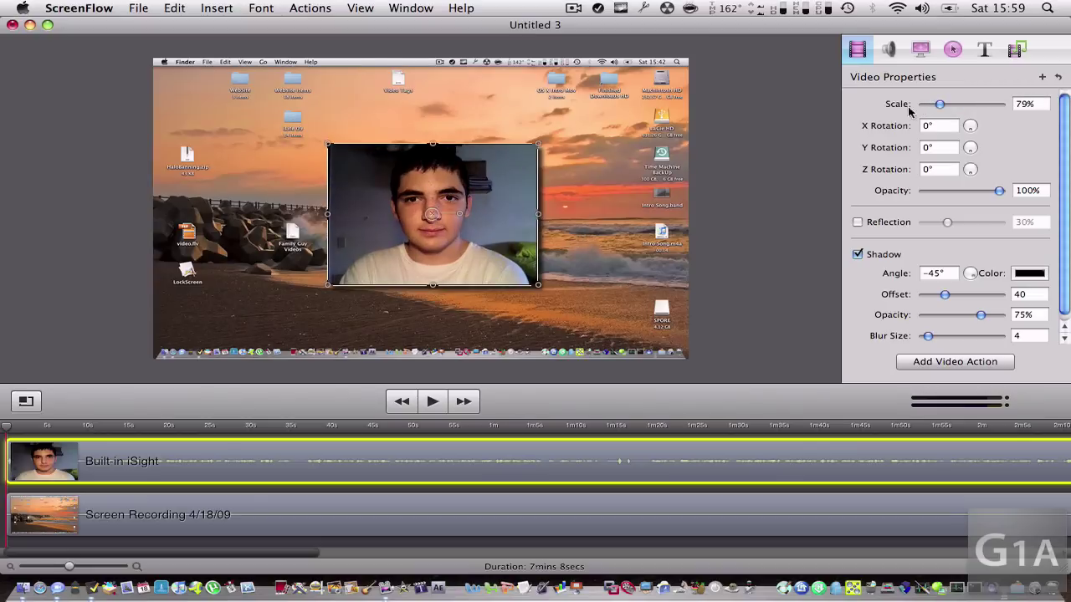
pyautogui.scroll(1, 617, 228)
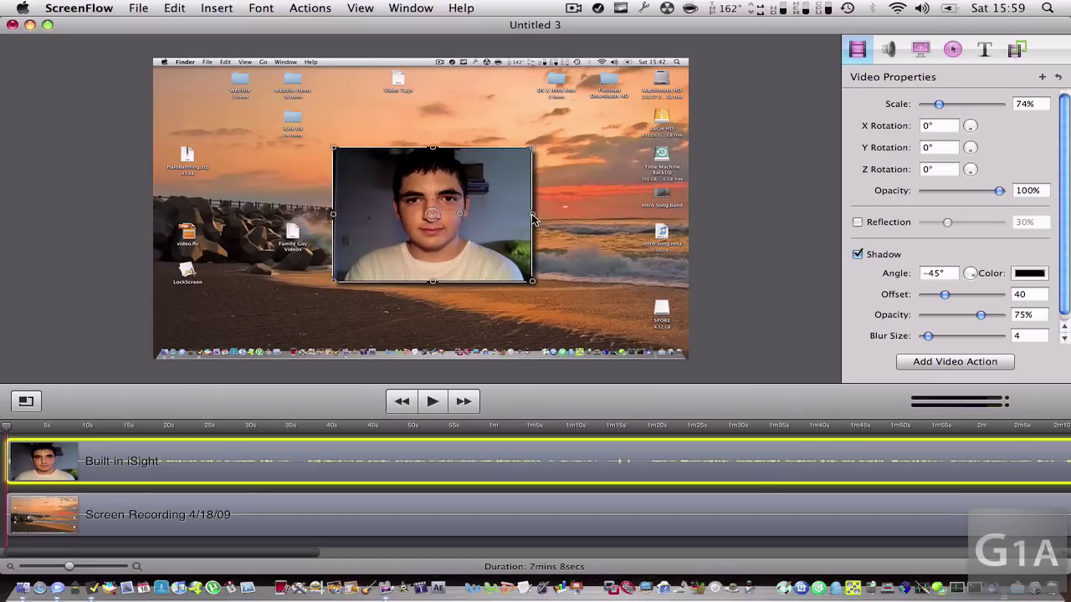
pyautogui.moveTo(535, 219); pyautogui.dragTo(291, 207)
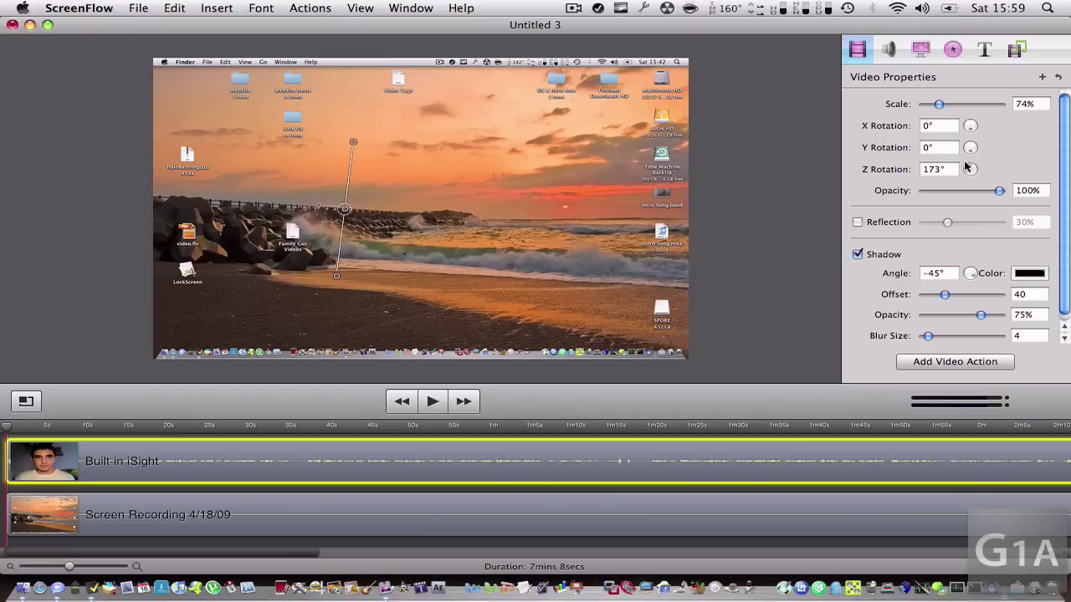
# Adjust the webcam overlay's tilt and stretch it much larger, extending its bottom edge.
pyautogui.moveTo(971, 170)
pyautogui.mouseDown()
pyautogui.moveTo(962, 172)
pyautogui.moveTo(972, 183)
pyautogui.mouseUp()
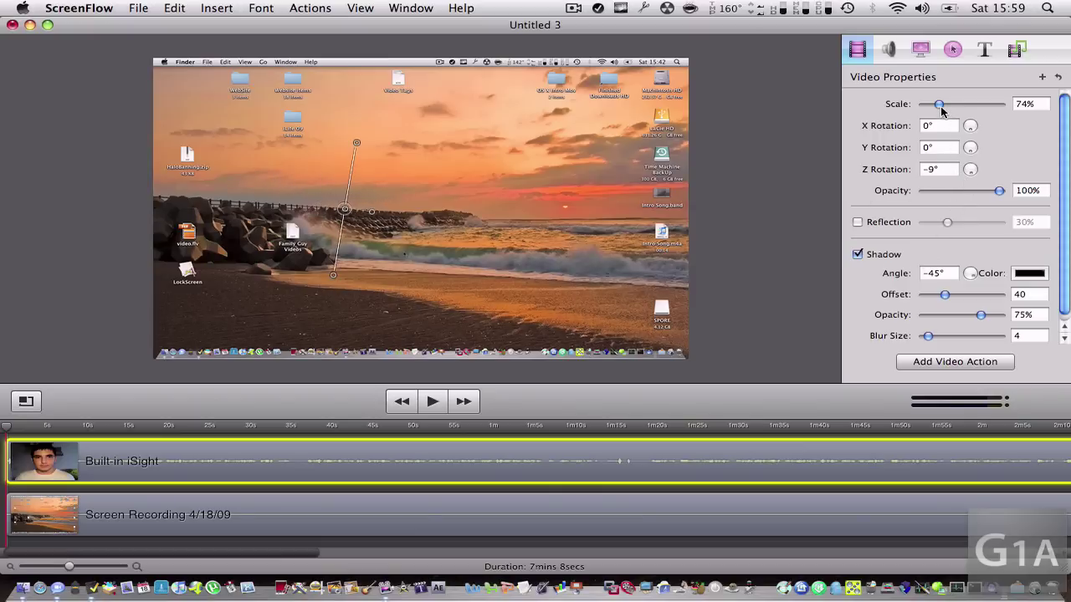
pyautogui.moveTo(940, 105); pyautogui.dragTo(940, 105)
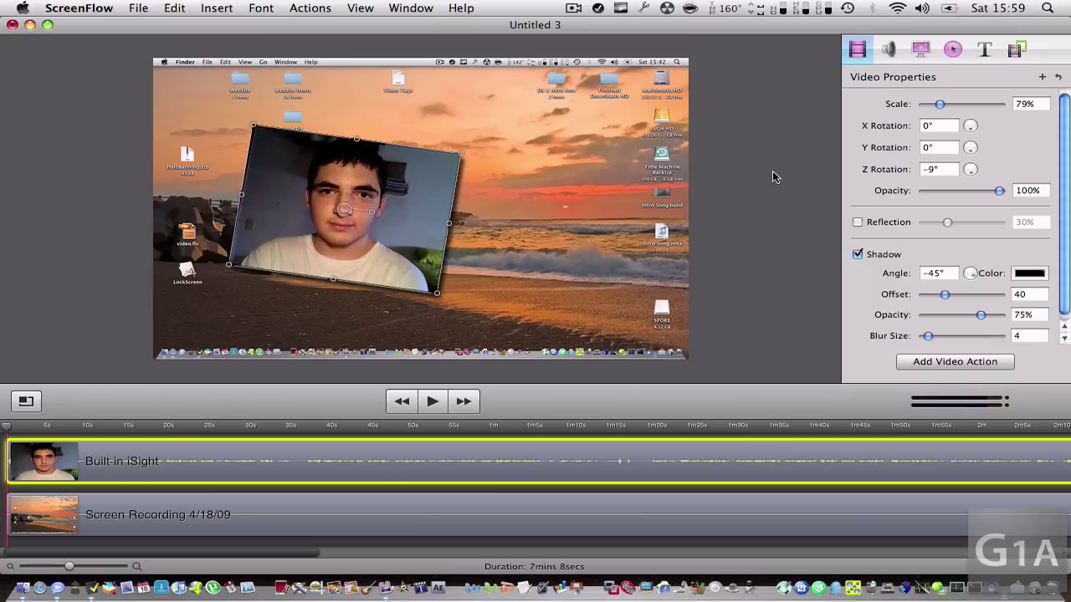
pyautogui.moveTo(449, 225); pyautogui.dragTo(854, 305)
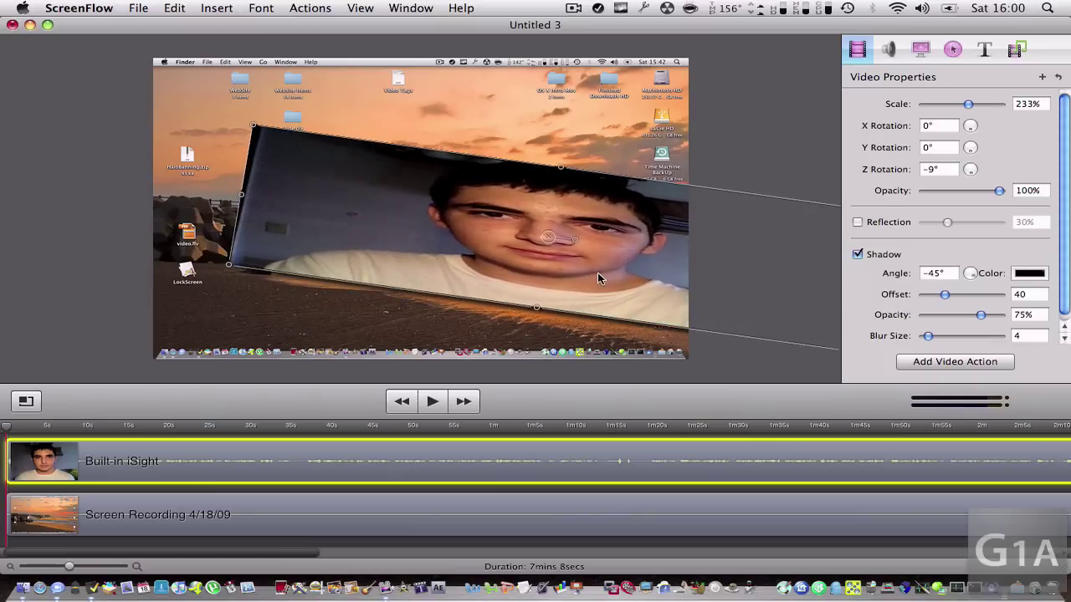
pyautogui.moveTo(597, 272); pyautogui.dragTo(465, 237)
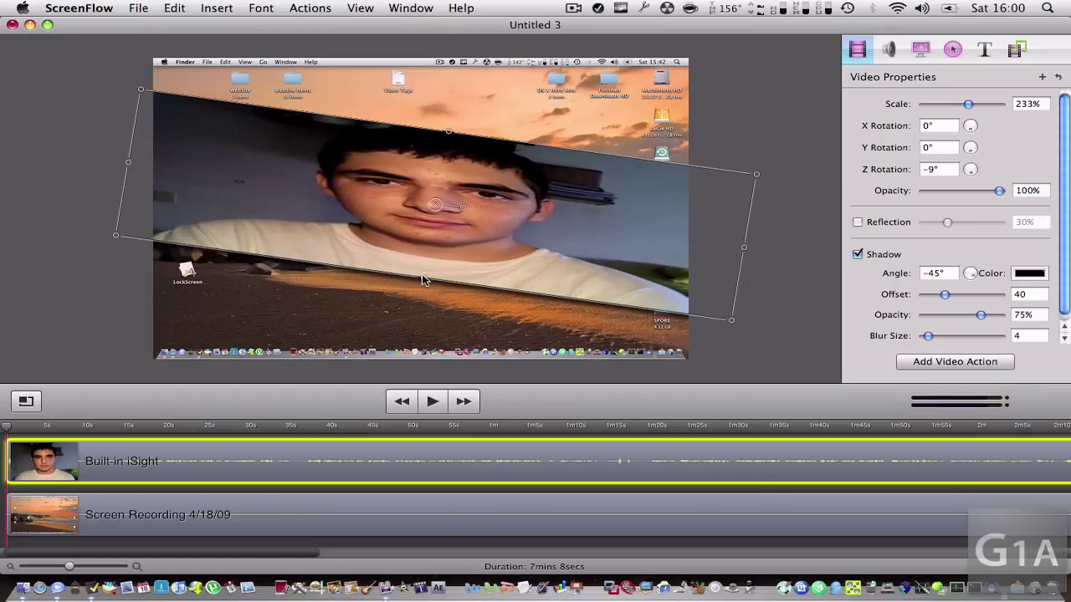
pyautogui.moveTo(422, 280); pyautogui.dragTo(349, 545)
# Shrink the webcam overlay to about 55% and centre it over the upper-middle desktop.
pyautogui.moveTo(481, 251); pyautogui.dragTo(574, 199)
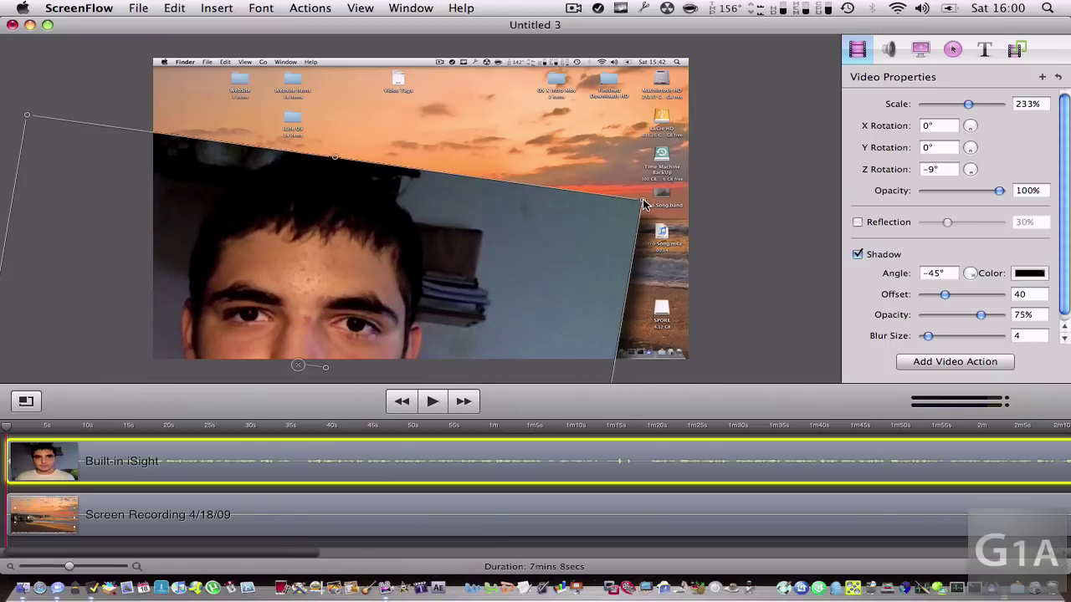
pyautogui.moveTo(644, 202); pyautogui.dragTo(423, 301)
pyautogui.moveTo(327, 311); pyautogui.dragTo(452, 140)
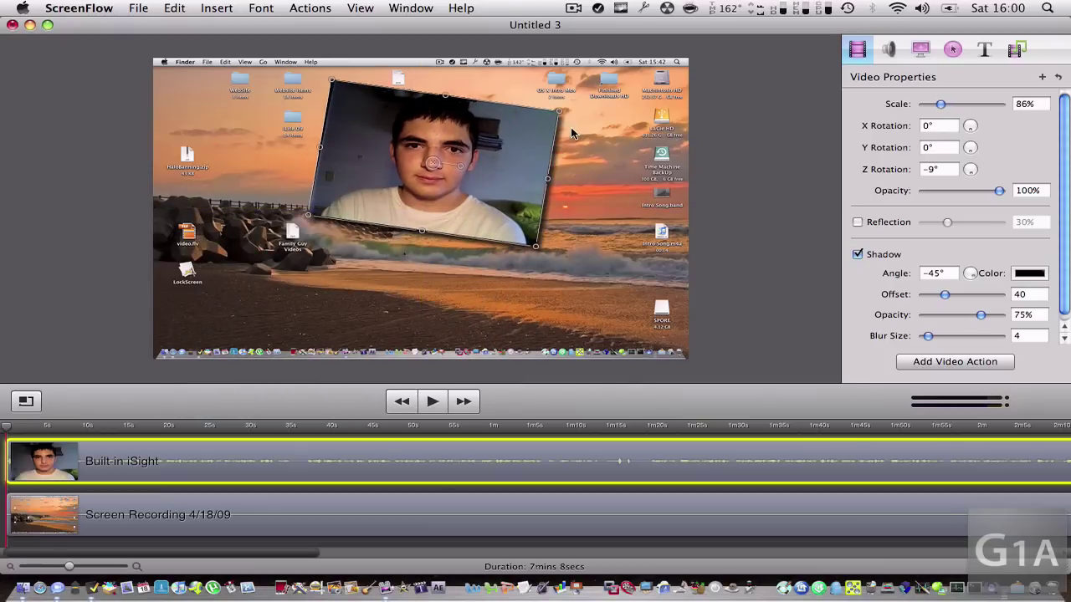
pyautogui.moveTo(559, 116); pyautogui.dragTo(435, 179)
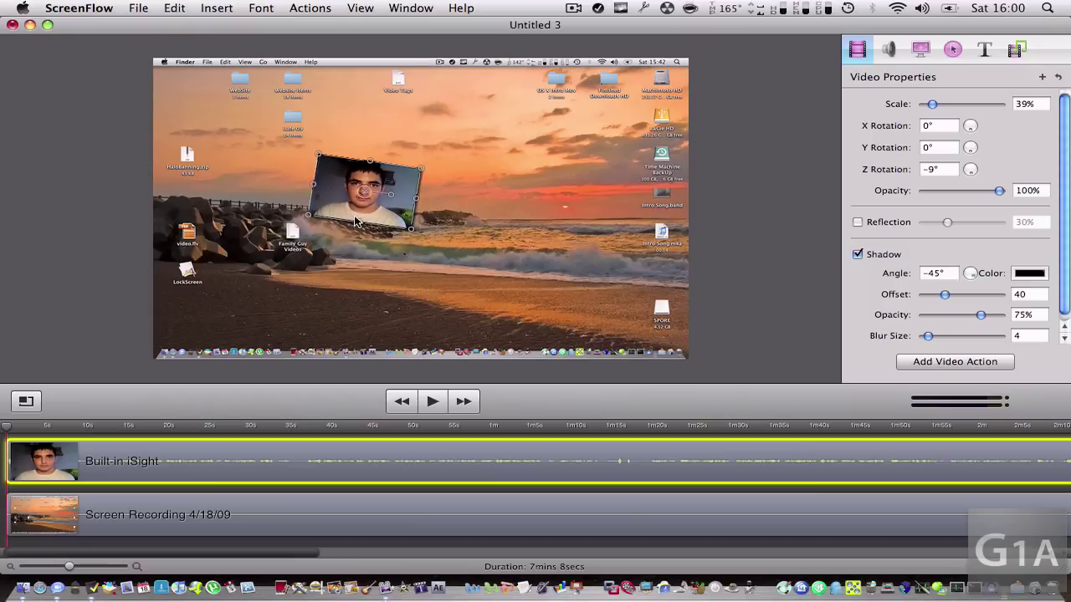
pyautogui.moveTo(386, 212); pyautogui.dragTo(465, 239)
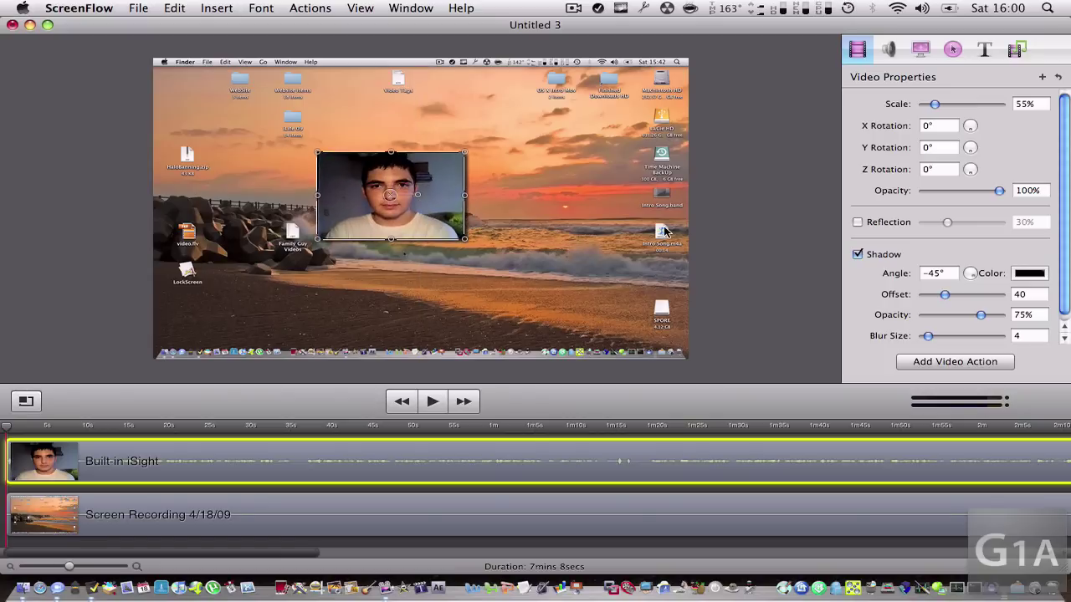
# Remove the webcam overlay's reflection and raise its audio volume to 170%.
pyautogui.click(885, 255)
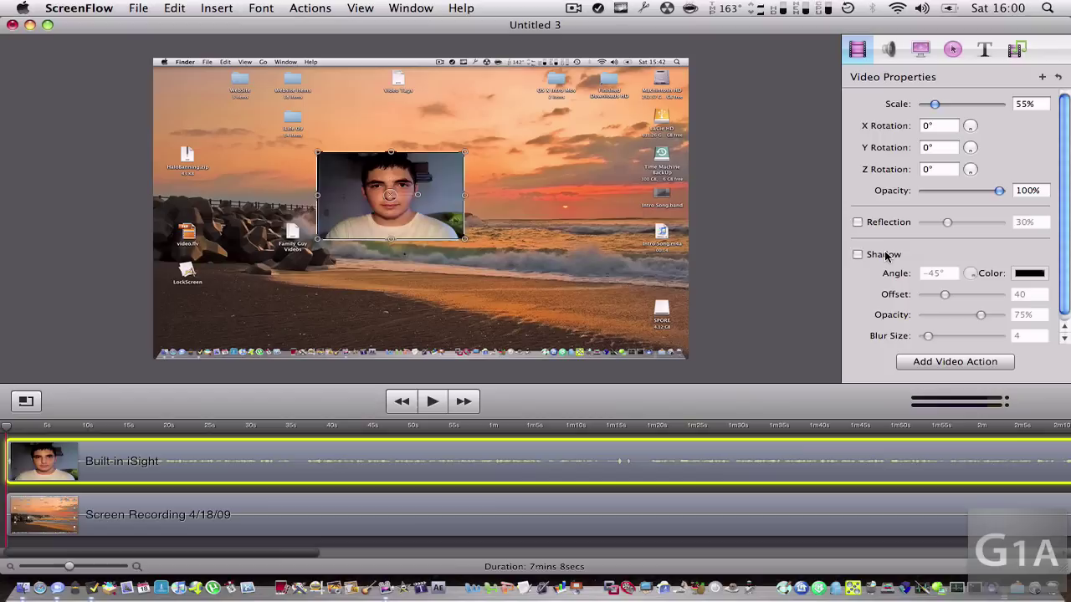
pyautogui.click(882, 254)
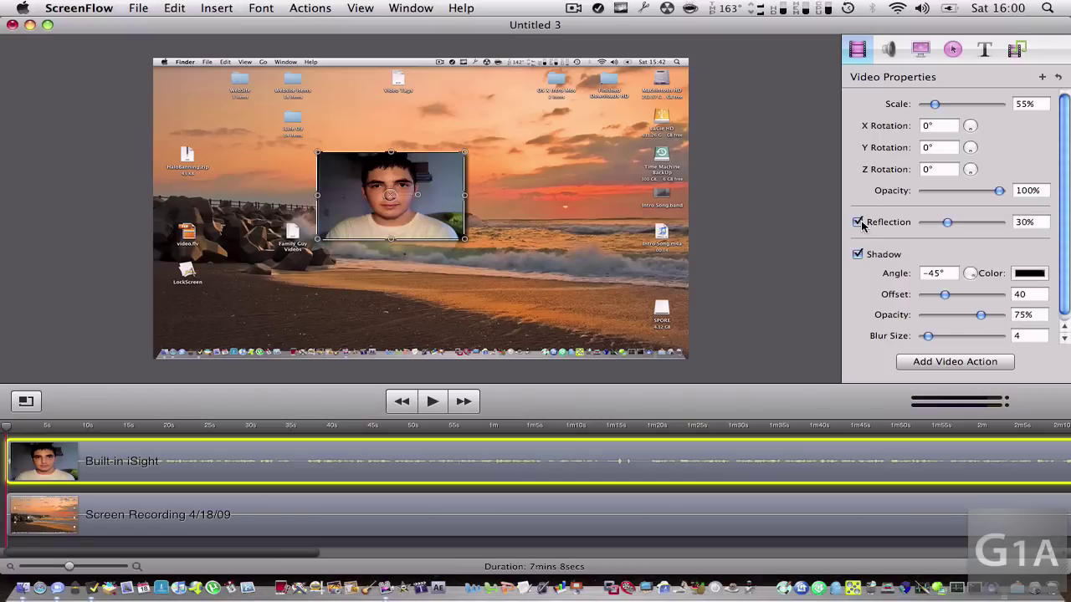
pyautogui.click(862, 226)
pyautogui.click(888, 50)
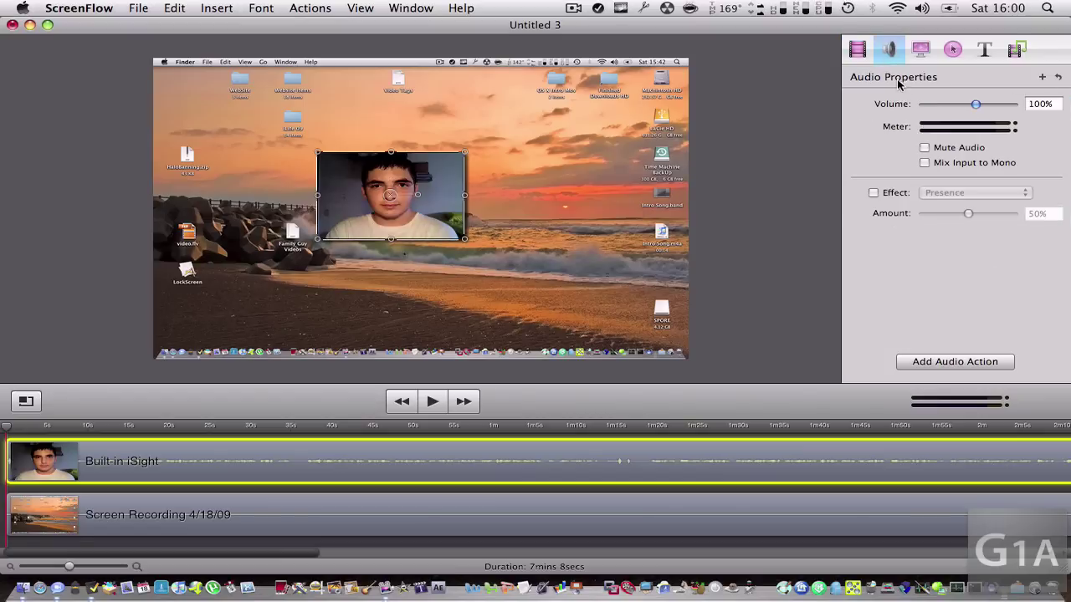
pyautogui.moveTo(975, 108); pyautogui.dragTo(1025, 109)
# Review the screen recording's pointer style and click effects, keeping Default and None.
pyautogui.click(922, 49)
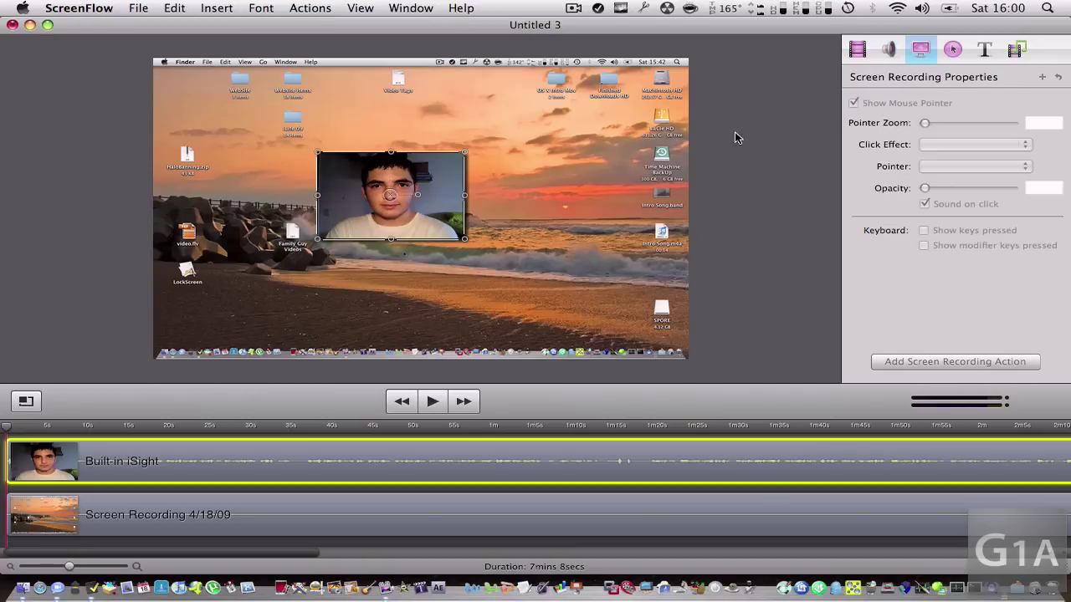
pyautogui.click(554, 507)
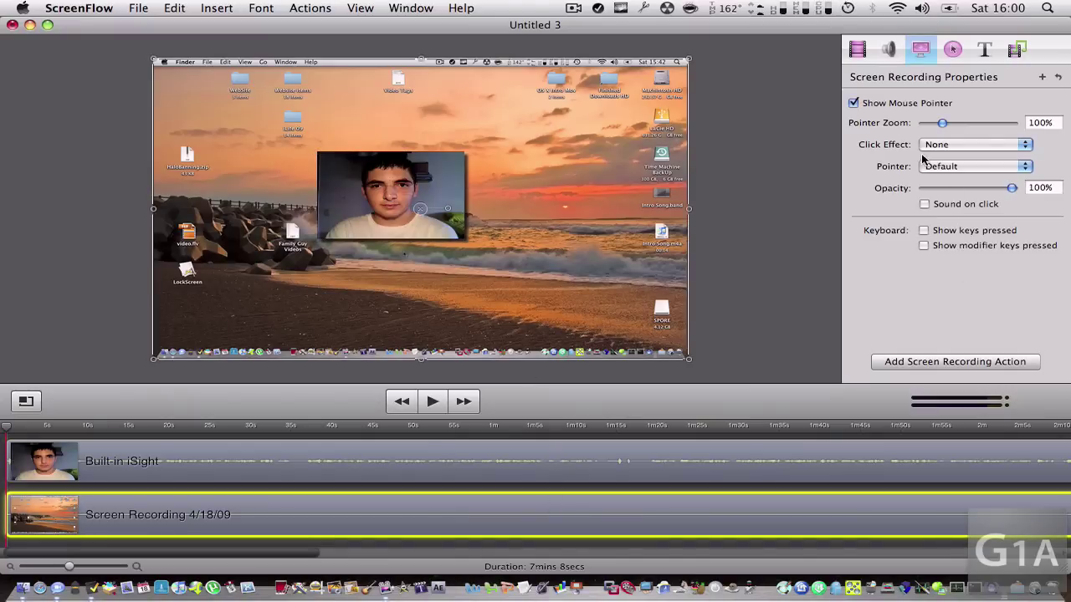
pyautogui.click(949, 168)
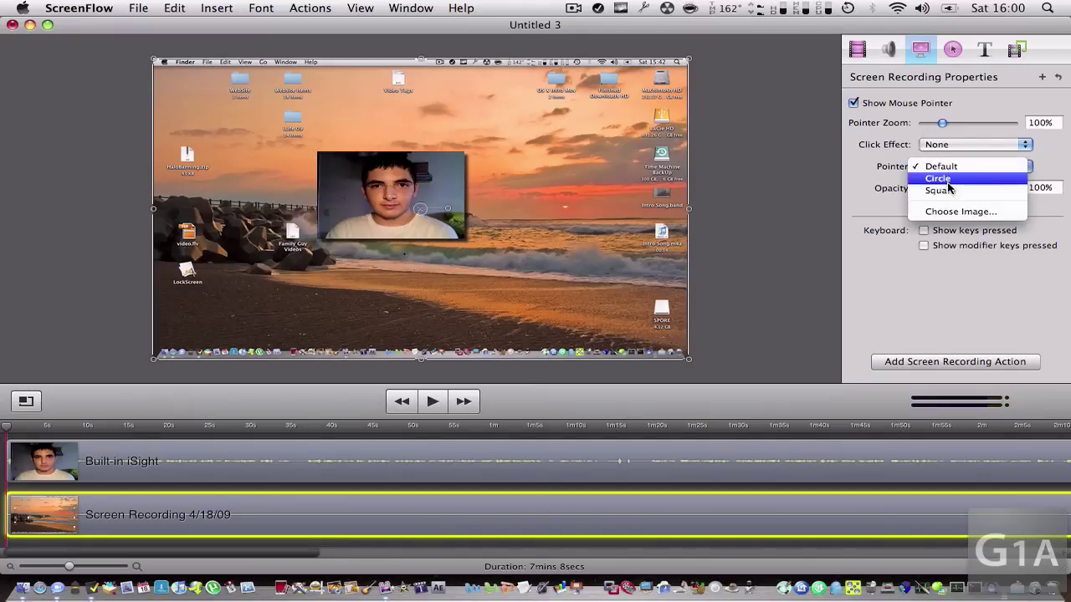
pyautogui.click(920, 228)
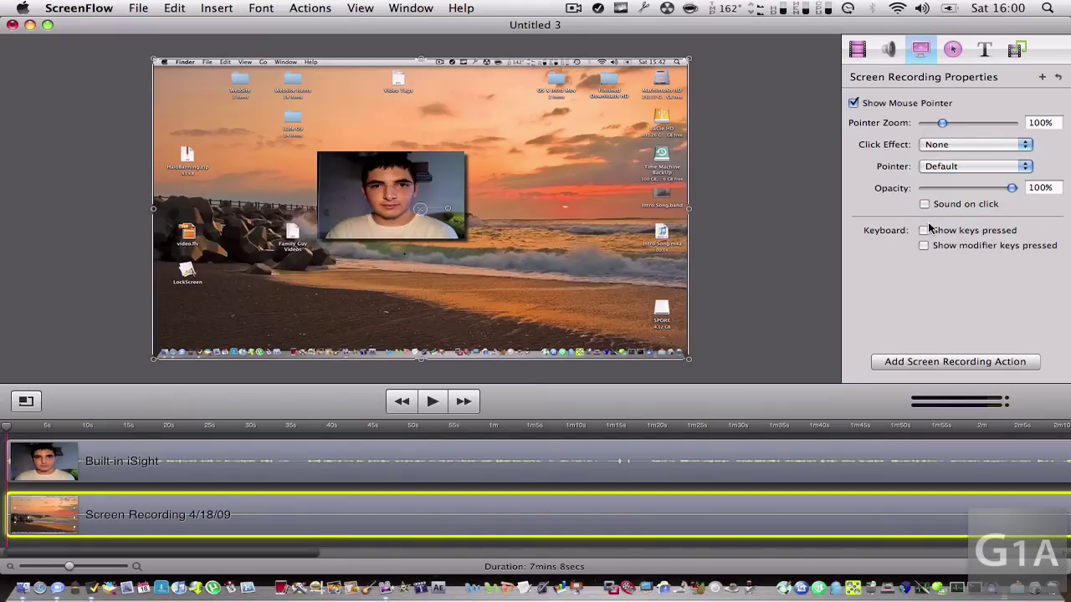
pyautogui.click(935, 149)
pyautogui.click(867, 170)
pyautogui.click(953, 49)
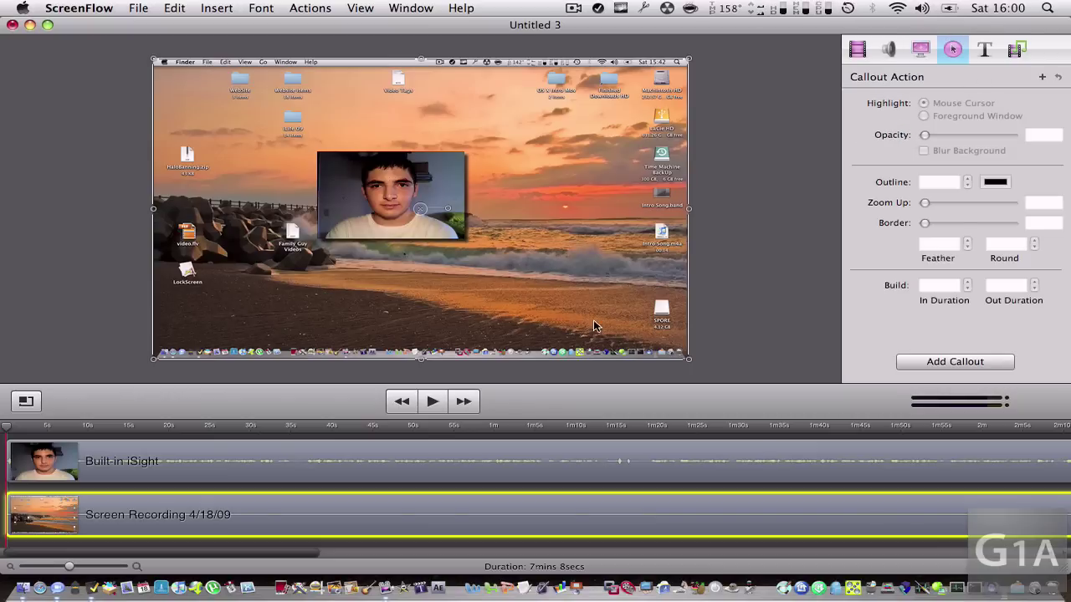
pyautogui.click(770, 243)
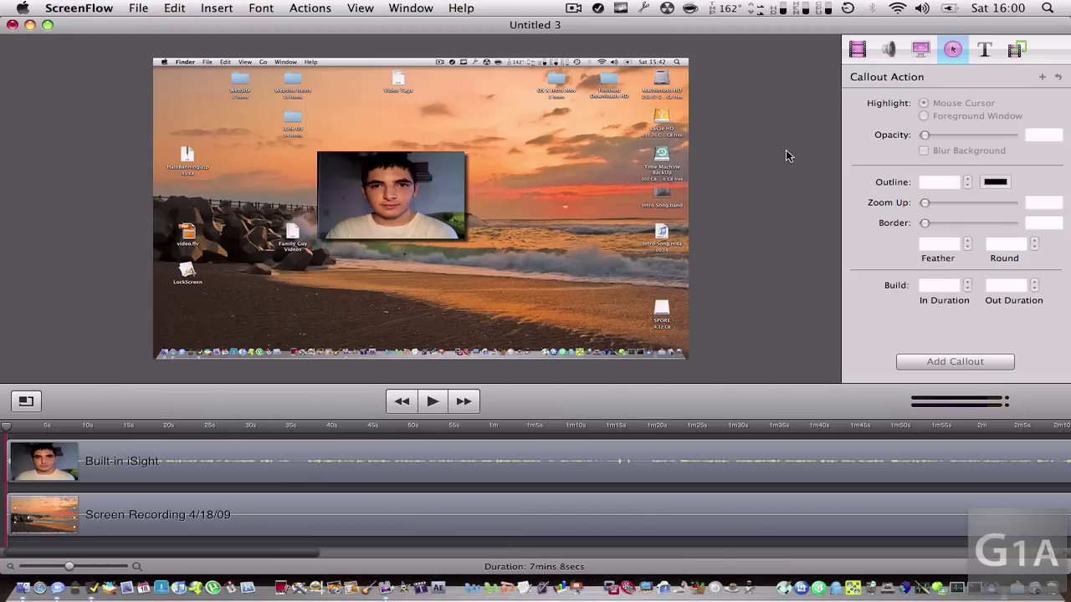
# Add a 'Text' box, move it right over the sea, and shorten its timeline clip.
pyautogui.click(984, 52)
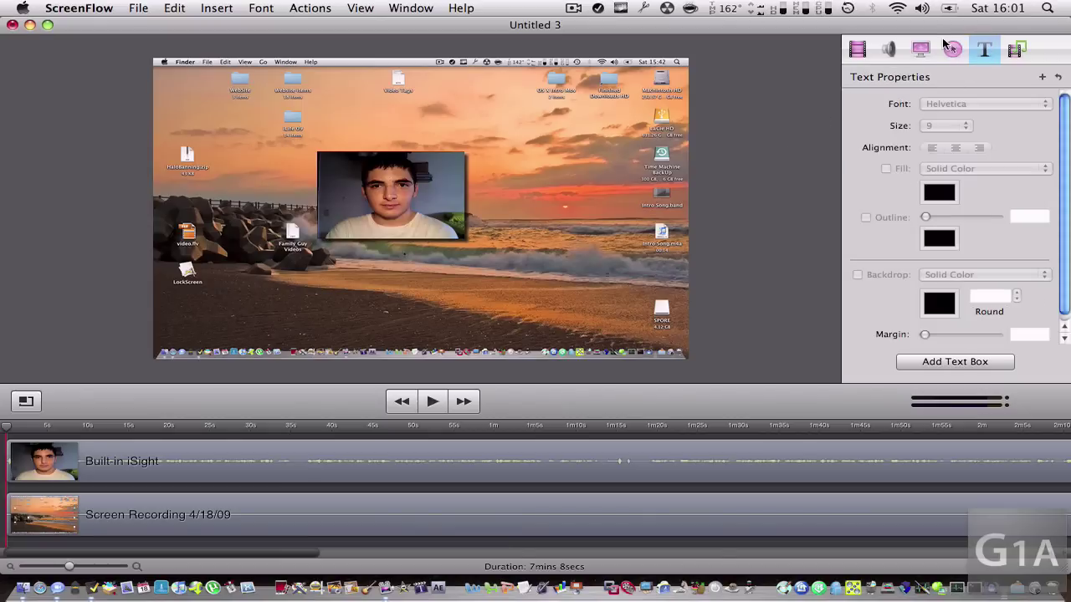
pyautogui.click(956, 361)
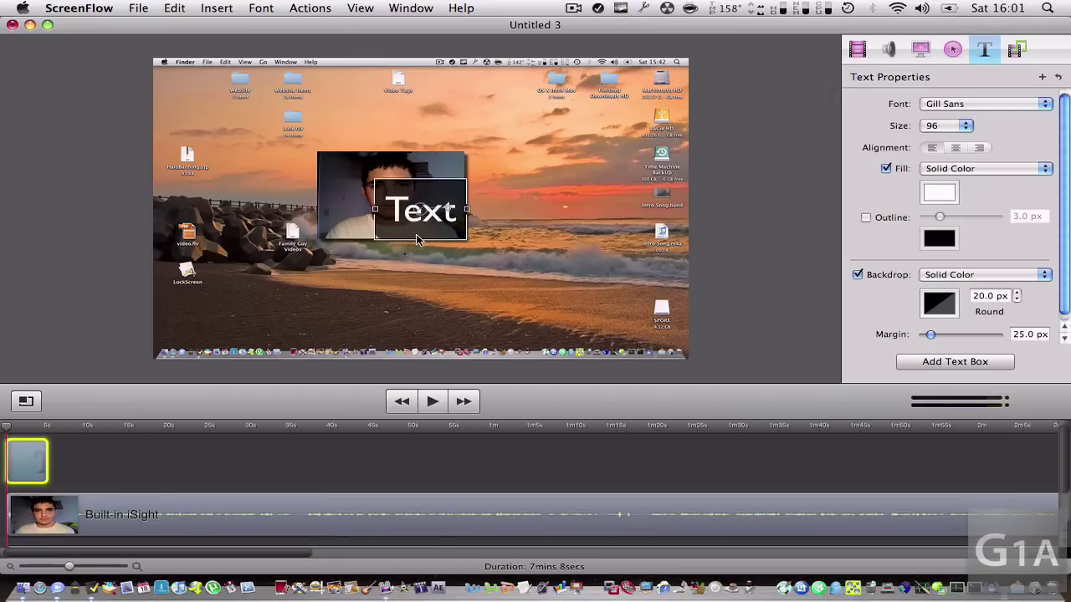
pyautogui.moveTo(416, 234); pyautogui.dragTo(630, 251)
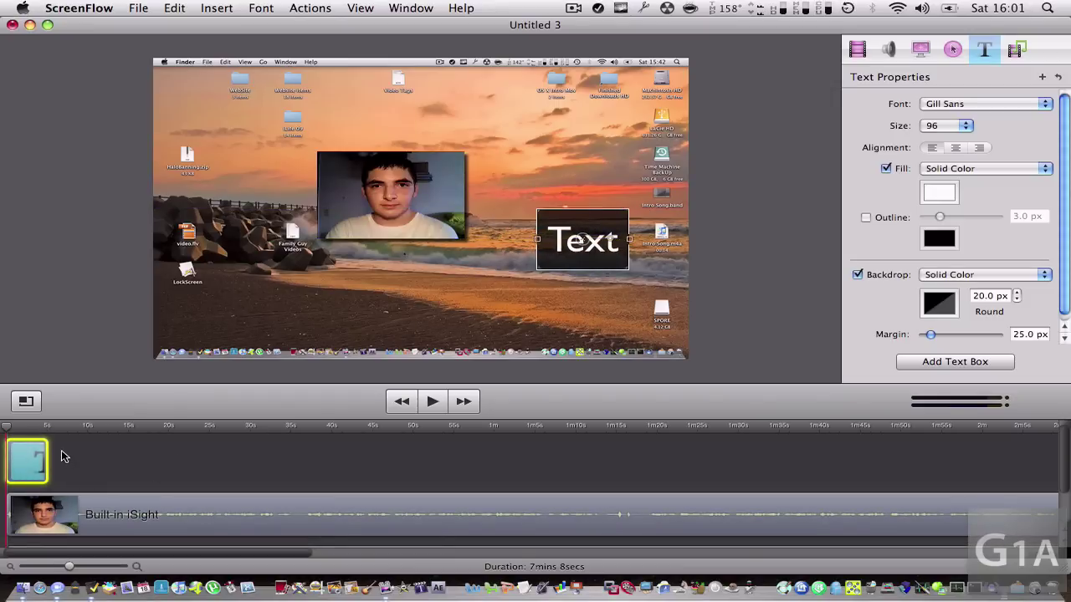
pyautogui.moveTo(51, 452); pyautogui.dragTo(3, 494)
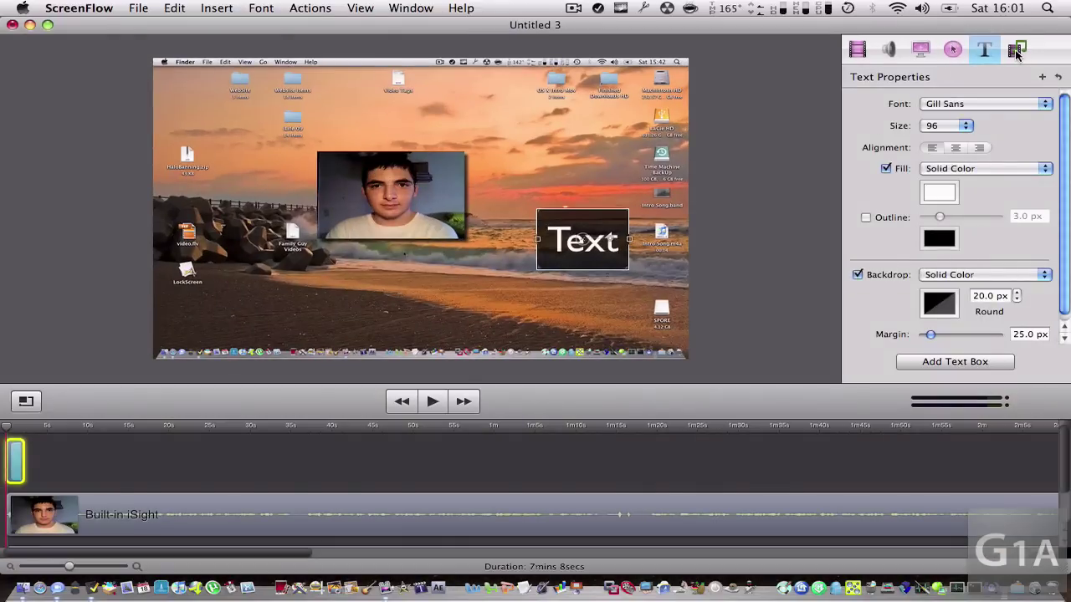
pyautogui.click(1017, 50)
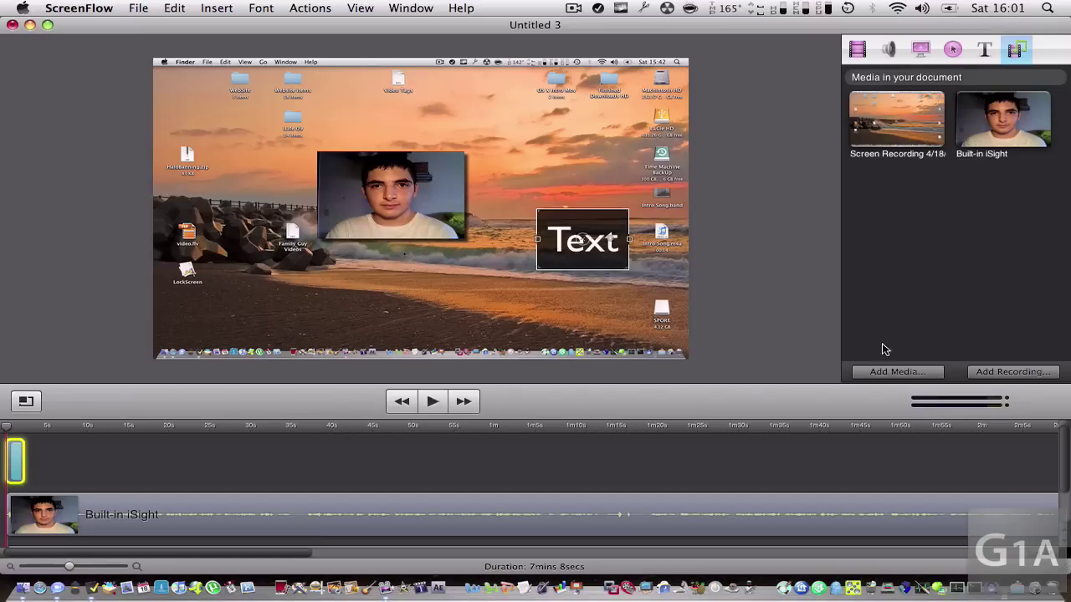
pyautogui.click(858, 50)
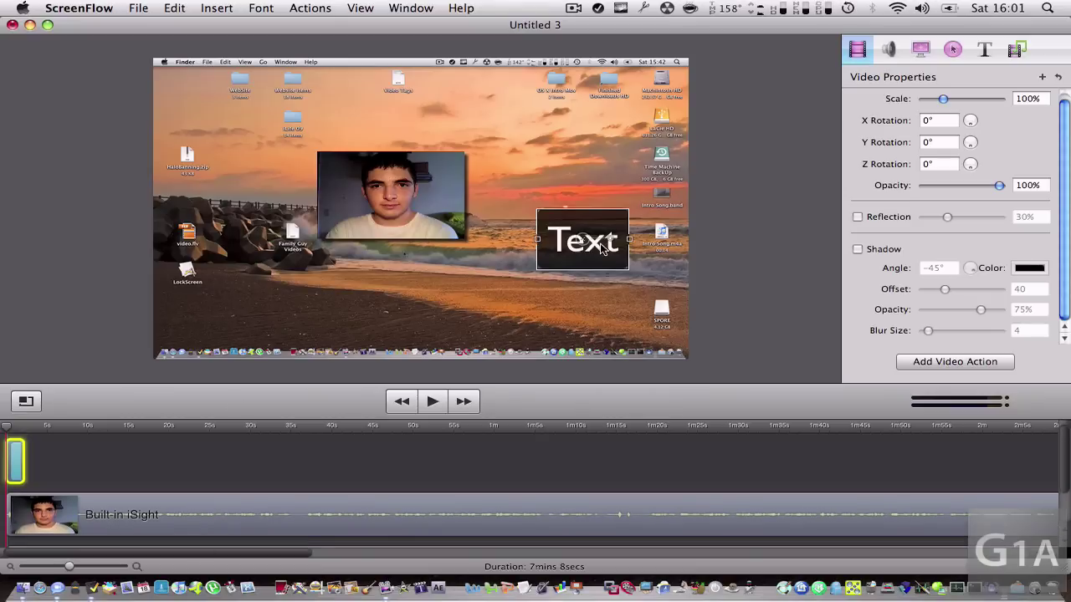
# Delete the Text box, then enlarge the webcam overlay to 61% and nudge it right and down.
pyautogui.press('Delete')
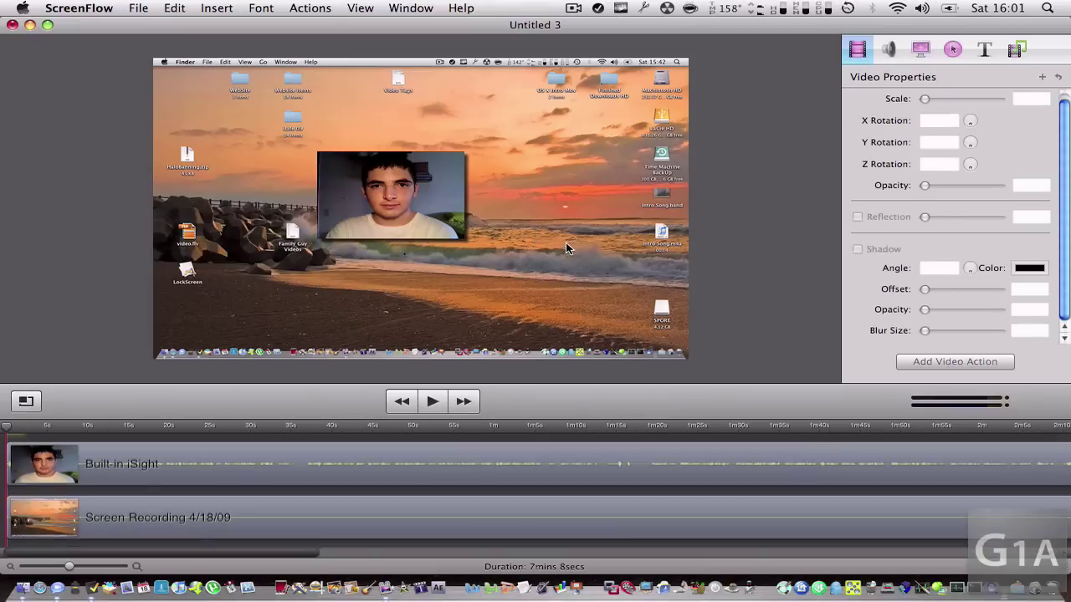
pyautogui.click(436, 206)
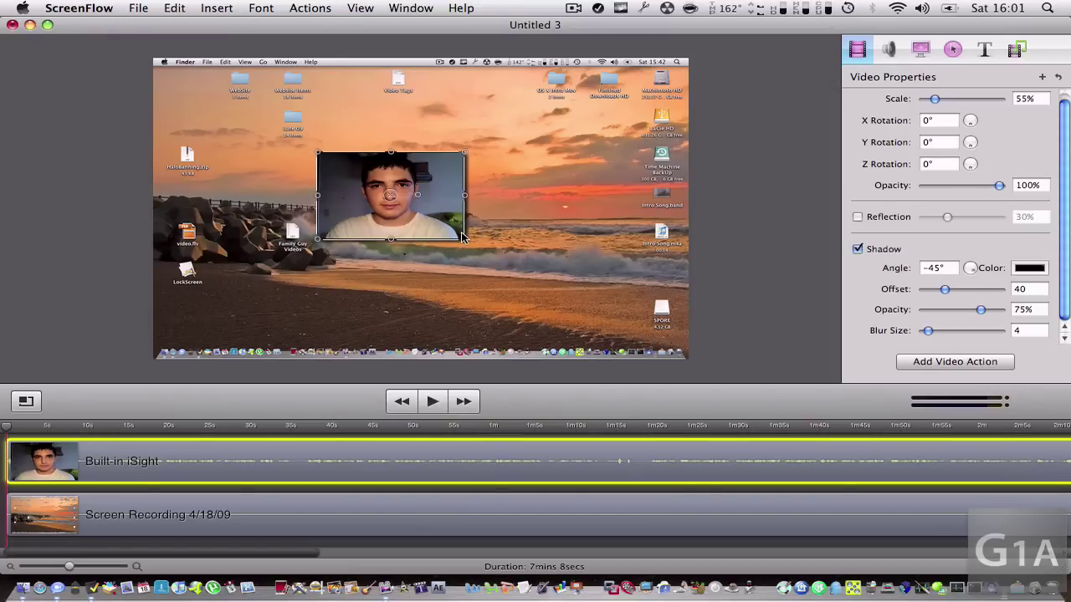
pyautogui.moveTo(466, 244); pyautogui.dragTo(482, 256)
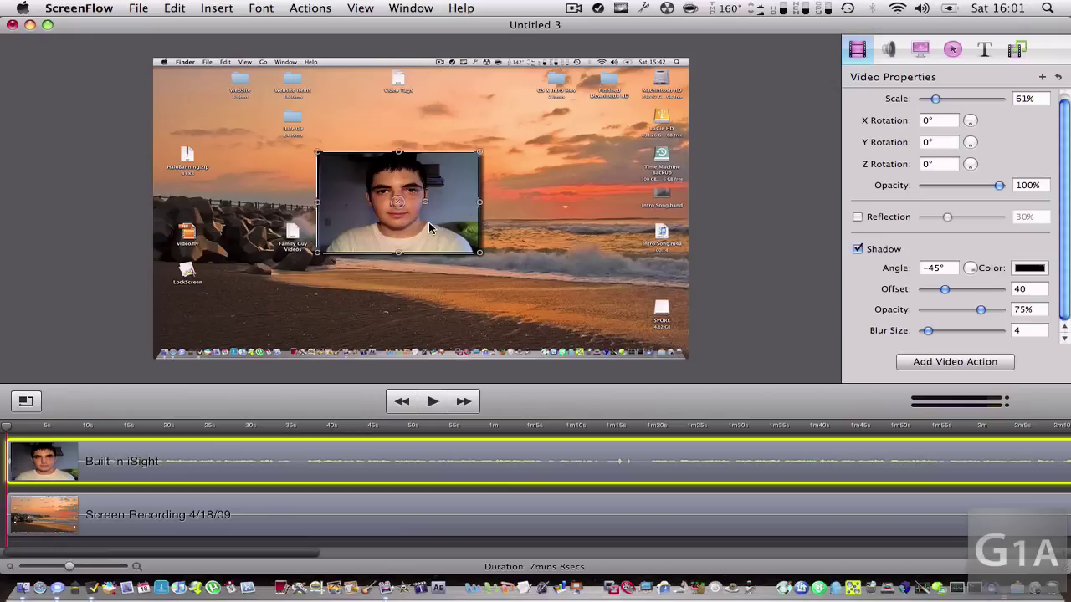
pyautogui.moveTo(434, 228); pyautogui.dragTo(457, 236)
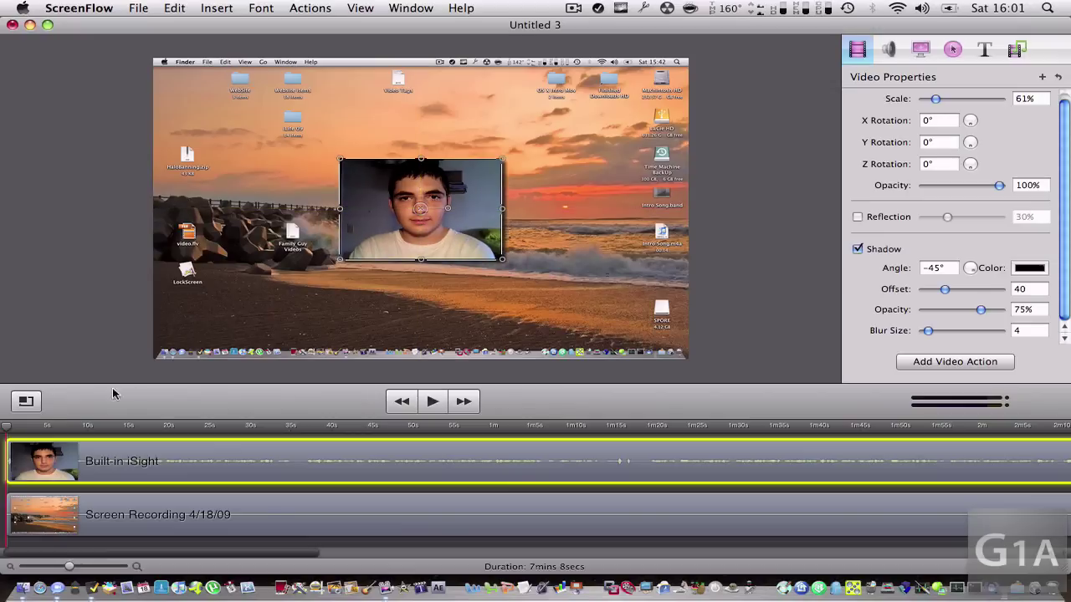
pyautogui.moveTo(50, 432); pyautogui.dragTo(455, 427)
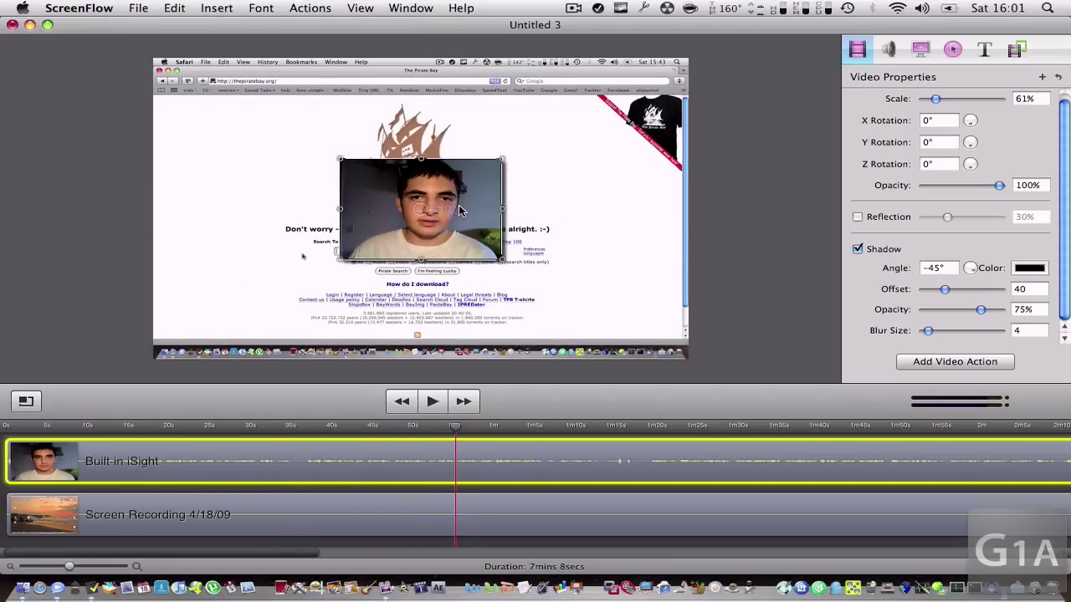
pyautogui.moveTo(220, 430); pyautogui.dragTo(26, 438)
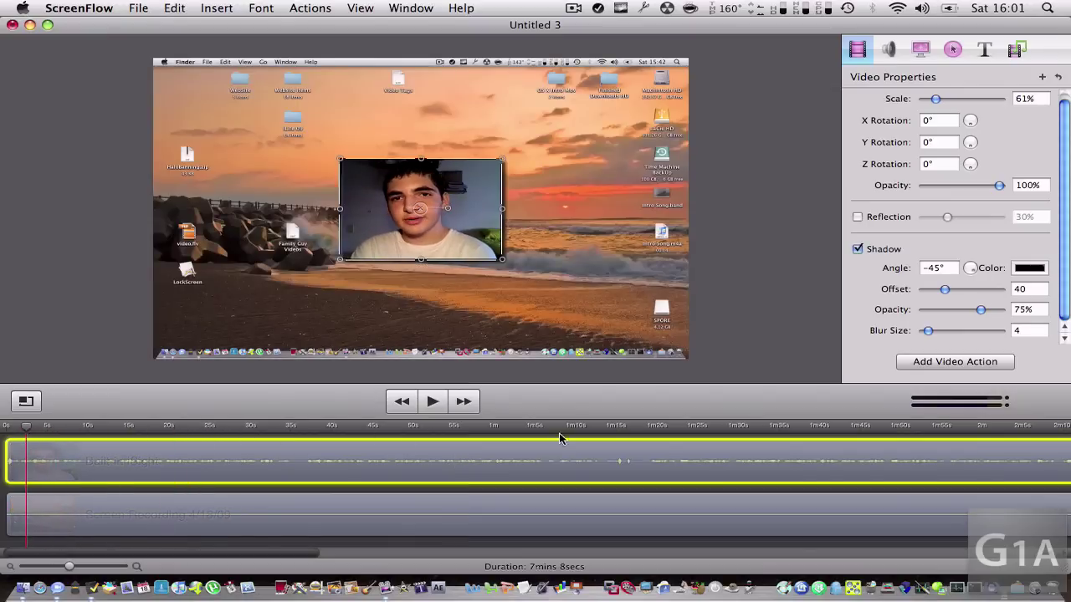
pyautogui.click(946, 366)
pyautogui.moveTo(461, 234); pyautogui.dragTo(67, 234)
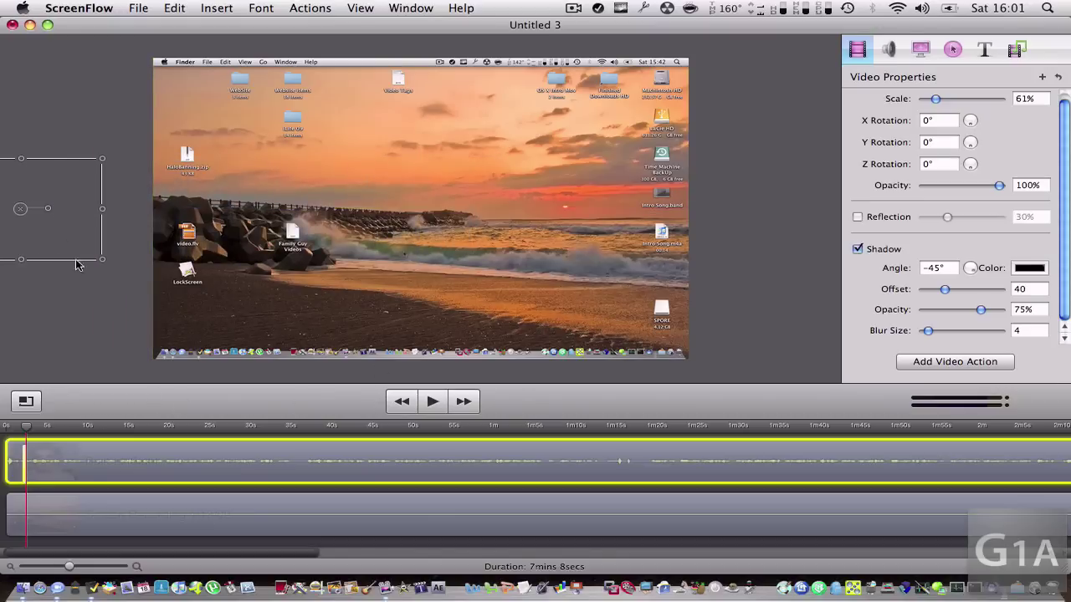
pyautogui.click(13, 431)
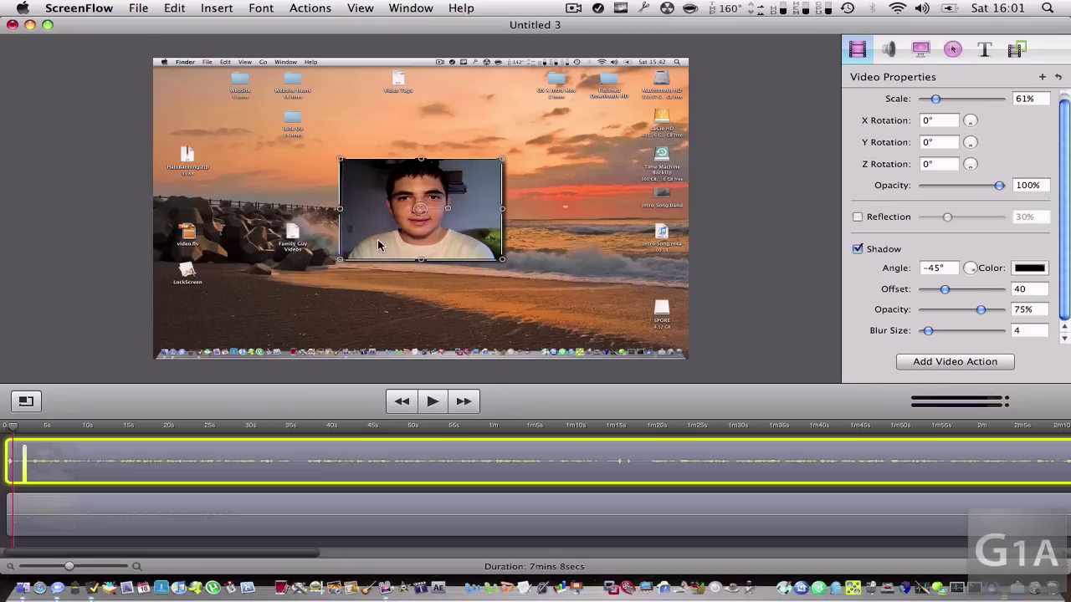
pyautogui.click(54, 427)
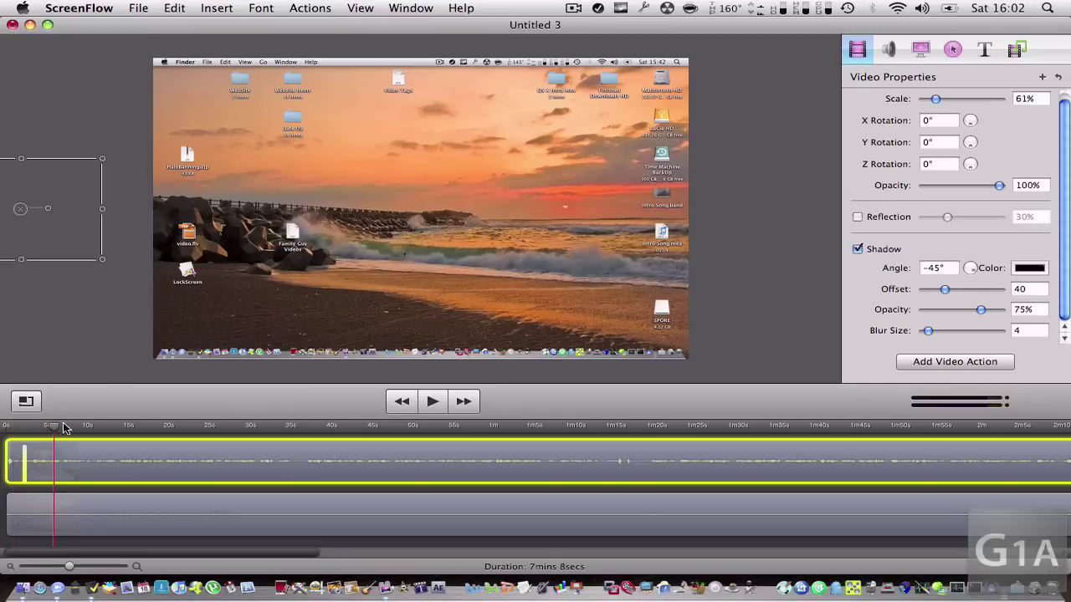
pyautogui.click(96, 320)
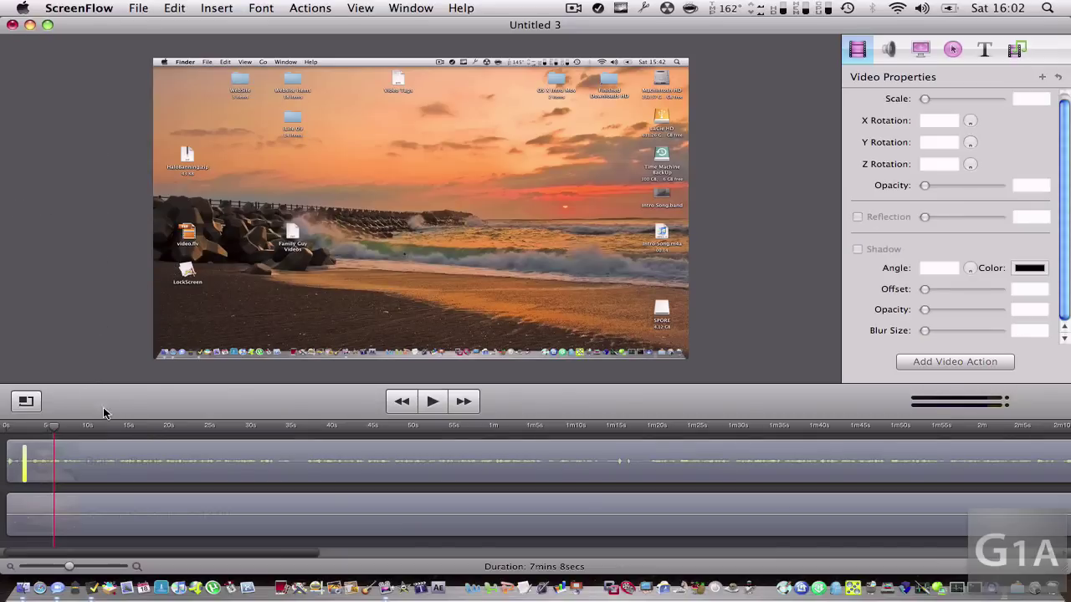
pyautogui.moveTo(55, 430); pyautogui.dragTo(38, 430)
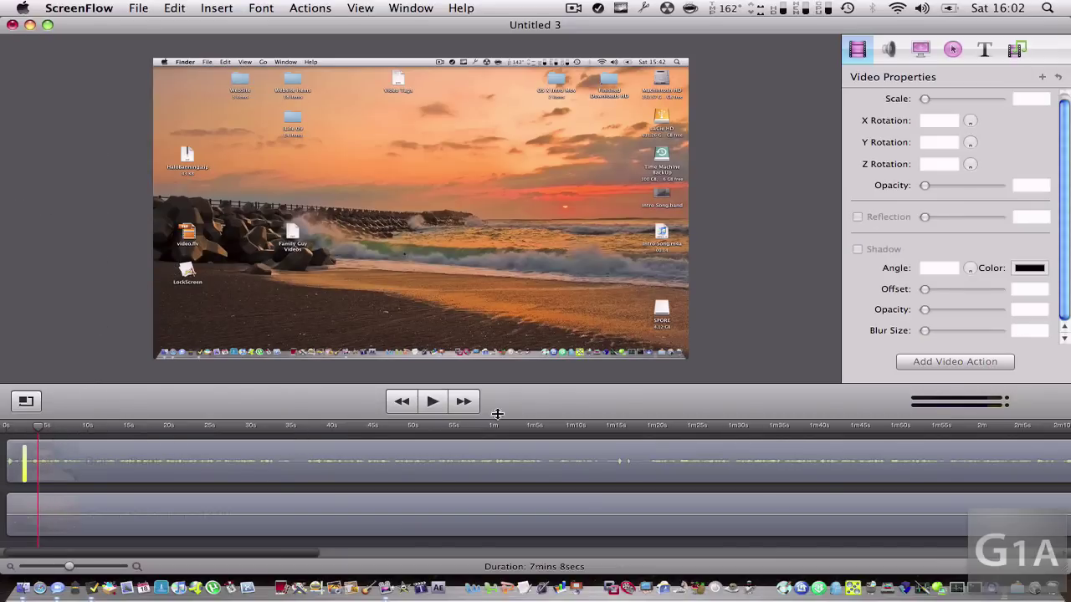
pyautogui.click(315, 460)
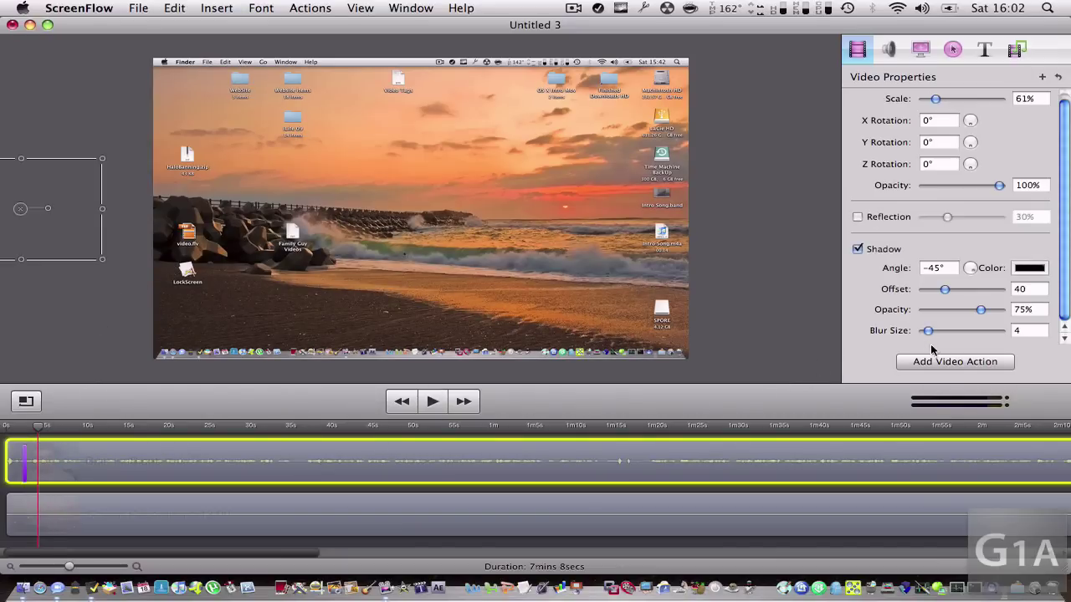
pyautogui.moveTo(64, 239); pyautogui.dragTo(424, 239)
pyautogui.click(4, 428)
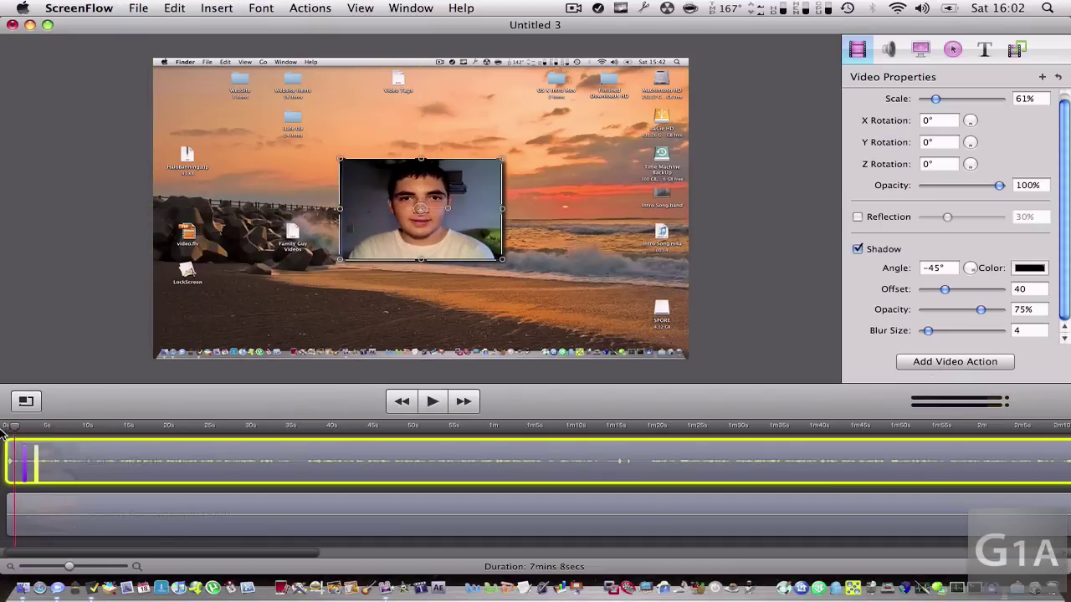
pyautogui.press('space')
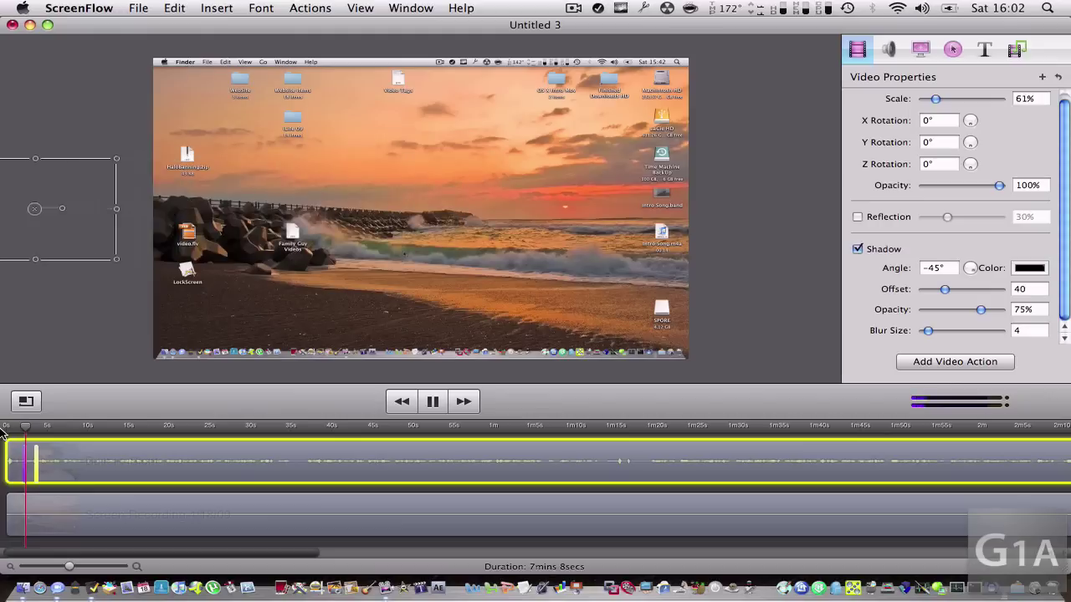
pyautogui.press('space')
pyautogui.press('space')
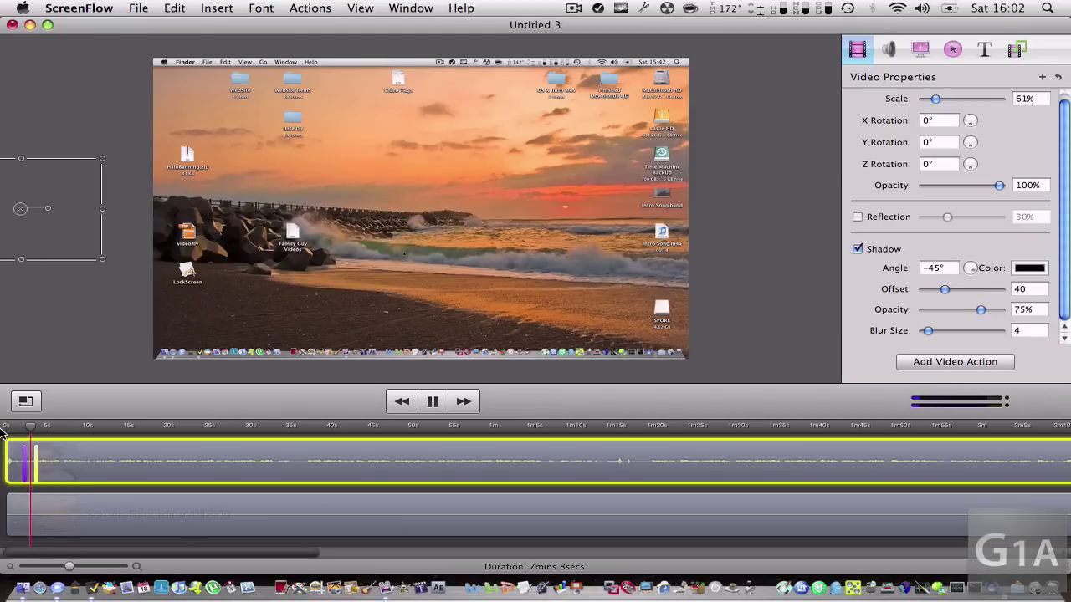
pyautogui.press('space')
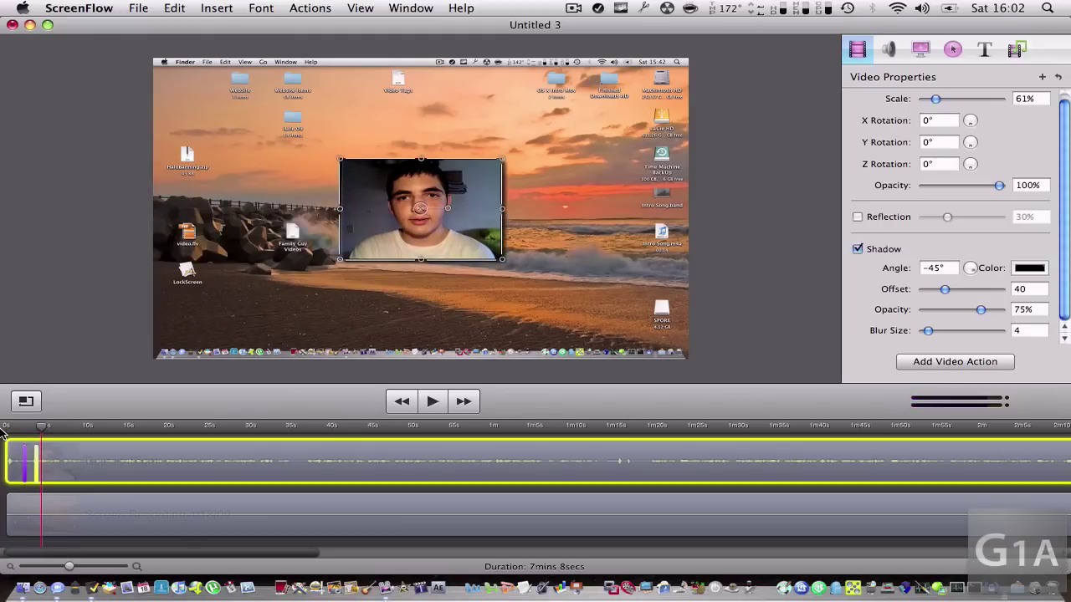
pyautogui.click(3, 429)
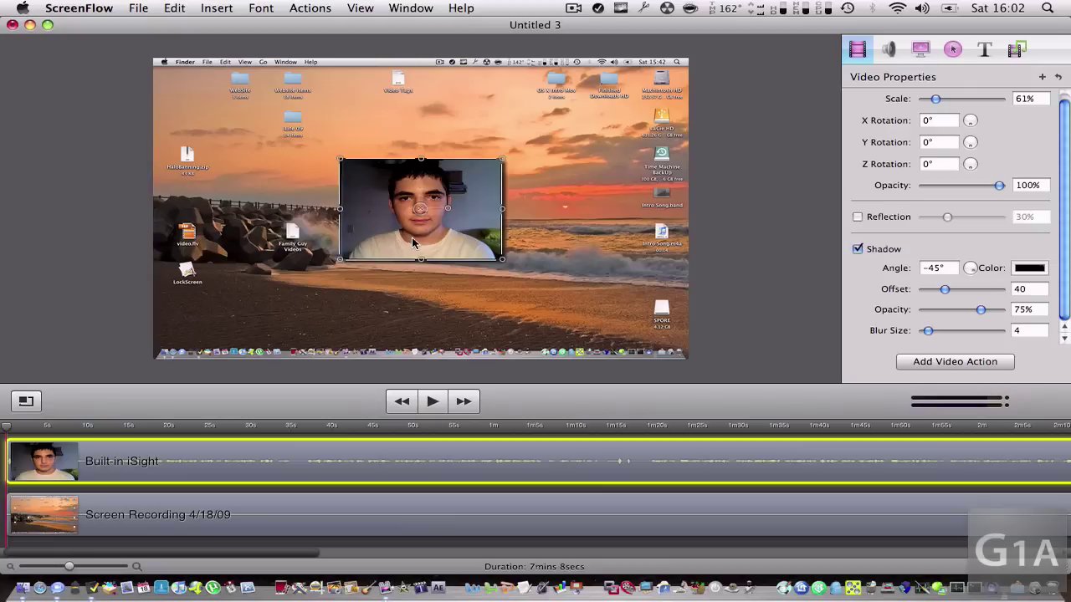
# Park the webcam overlay off the left edge and add a video action to the screen recording.
pyautogui.moveTo(411, 237); pyautogui.dragTo(2, 239)
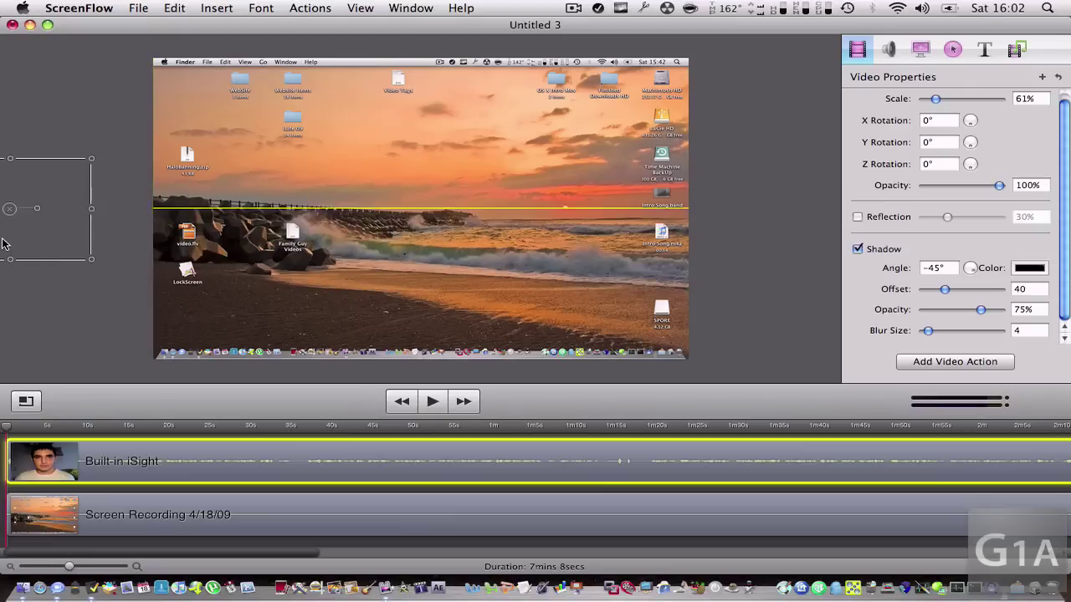
pyautogui.click(464, 176)
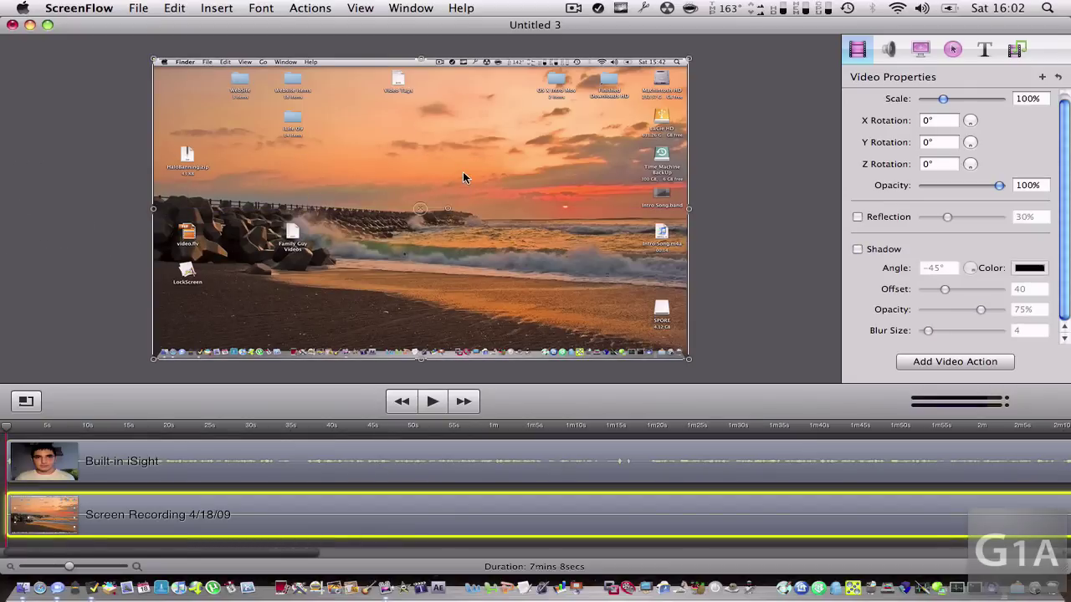
pyautogui.moveTo(94, 430)
pyautogui.mouseDown()
pyautogui.moveTo(125, 429)
pyautogui.moveTo(98, 431)
pyautogui.mouseUp()
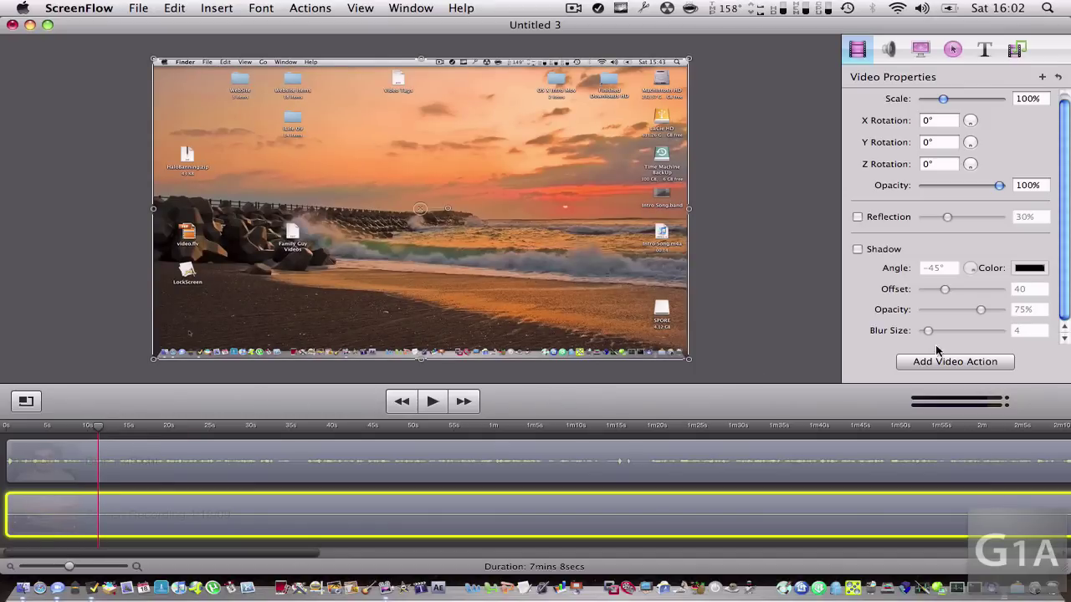
pyautogui.click(147, 468)
pyautogui.click(224, 515)
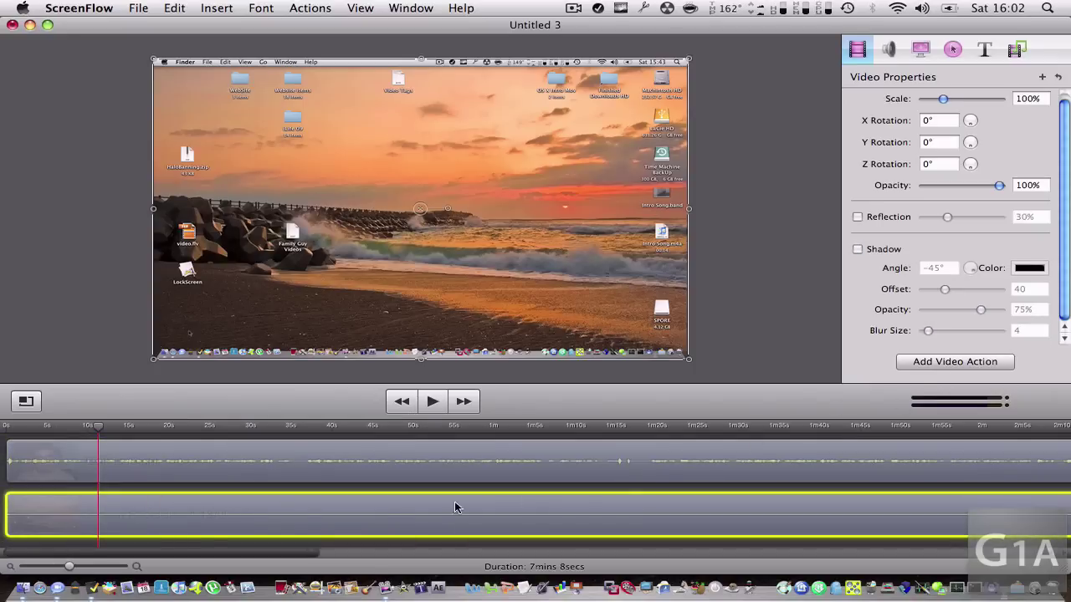
pyautogui.click(950, 363)
# At about 10 seconds, zoom the screen recording to 332% and position it to show the dock.
pyautogui.moveTo(38, 427); pyautogui.dragTo(100, 433)
pyautogui.scroll(10, 233, 296)
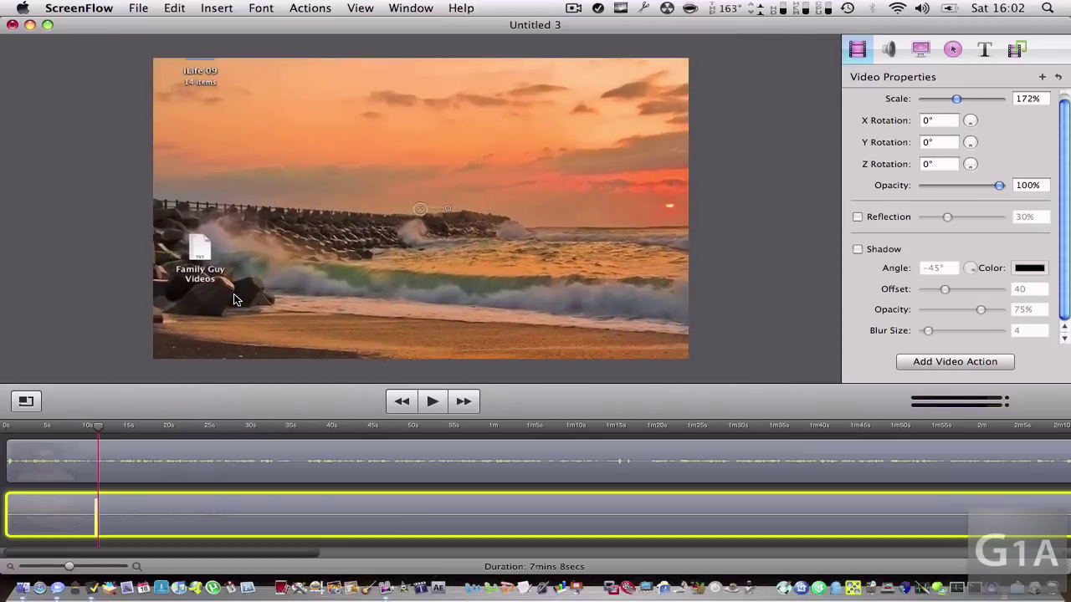
pyautogui.moveTo(233, 299); pyautogui.dragTo(688, 31)
pyautogui.scroll(5, 443, 204)
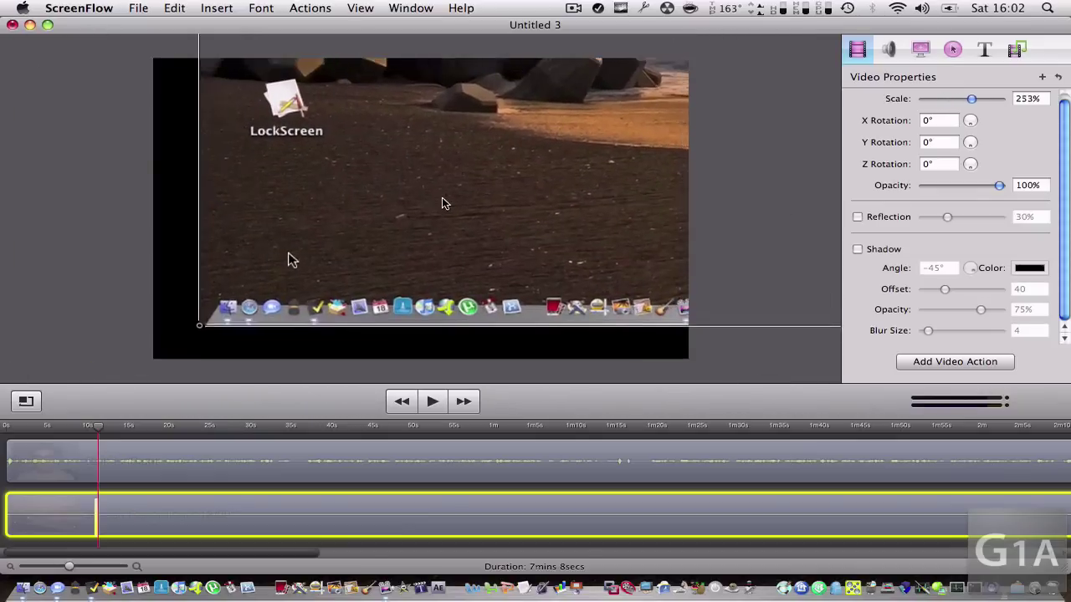
pyautogui.moveTo(405, 224); pyautogui.dragTo(508, 184)
pyautogui.scroll(3, 461, 187)
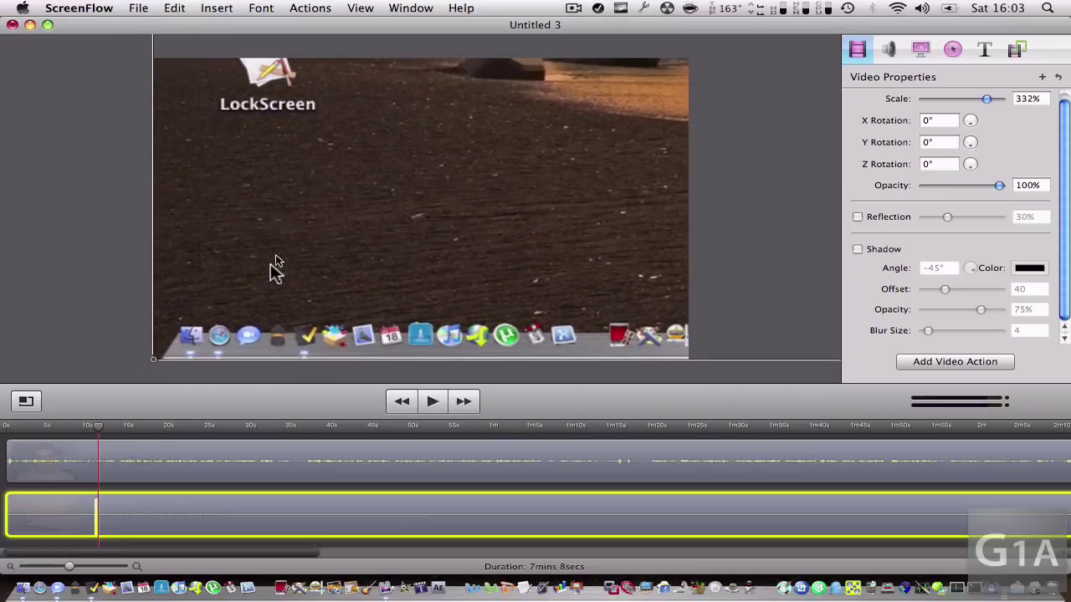
# Play through the Safari section to preview the zoom into the dock.
pyautogui.moveTo(67, 427); pyautogui.dragTo(89, 446)
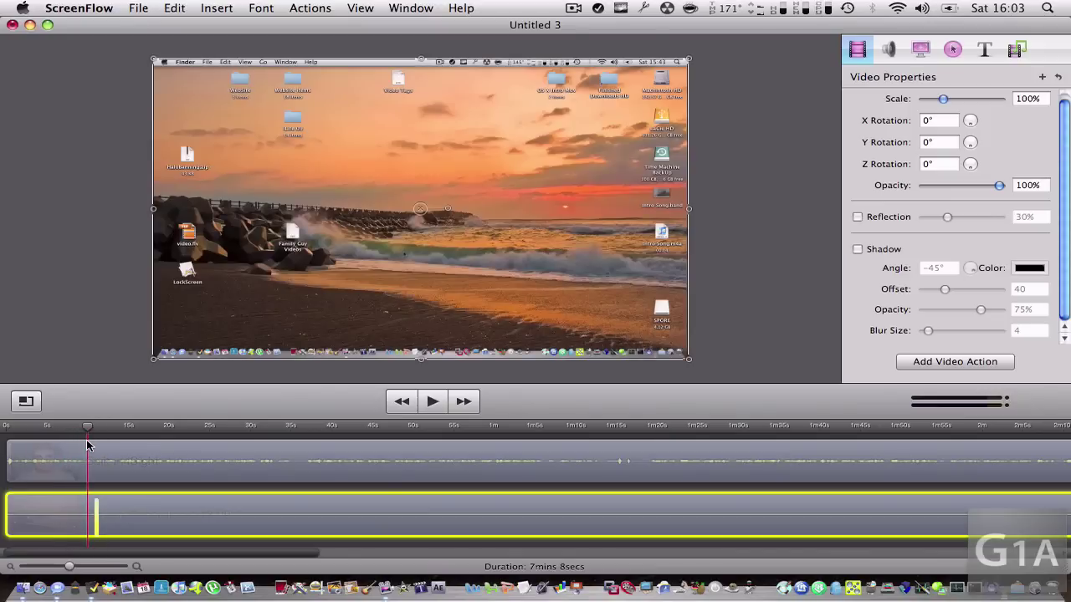
pyautogui.press('space')
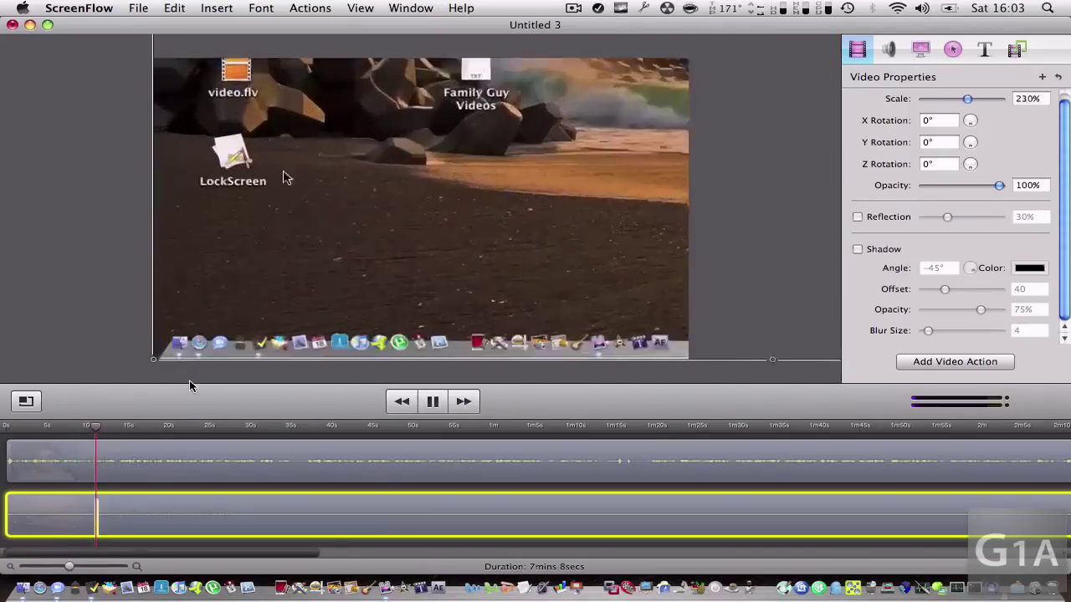
pyautogui.press('space')
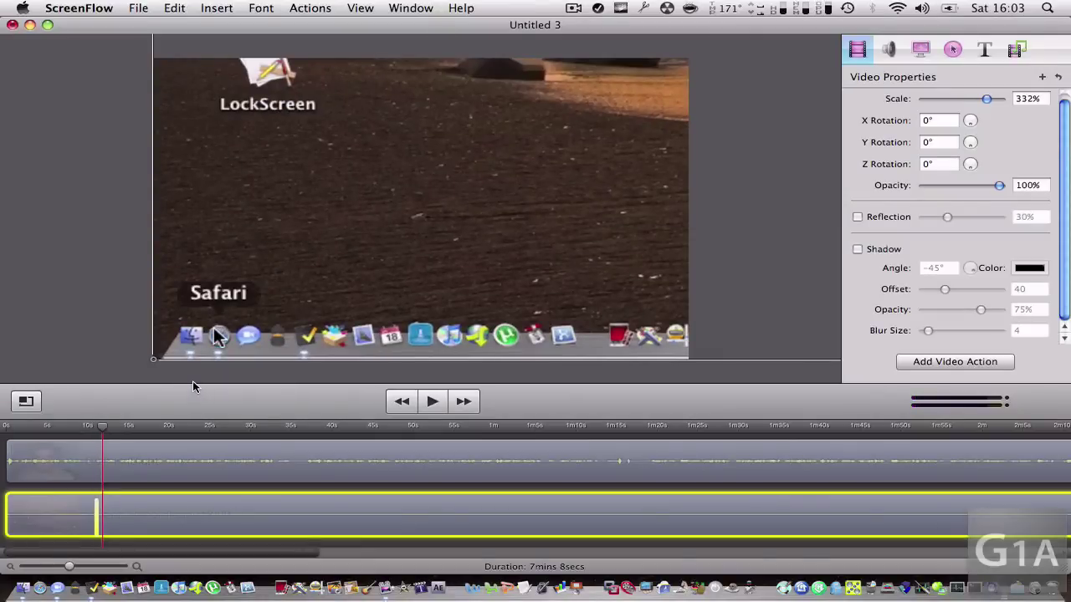
pyautogui.press('space')
pyautogui.press('space')
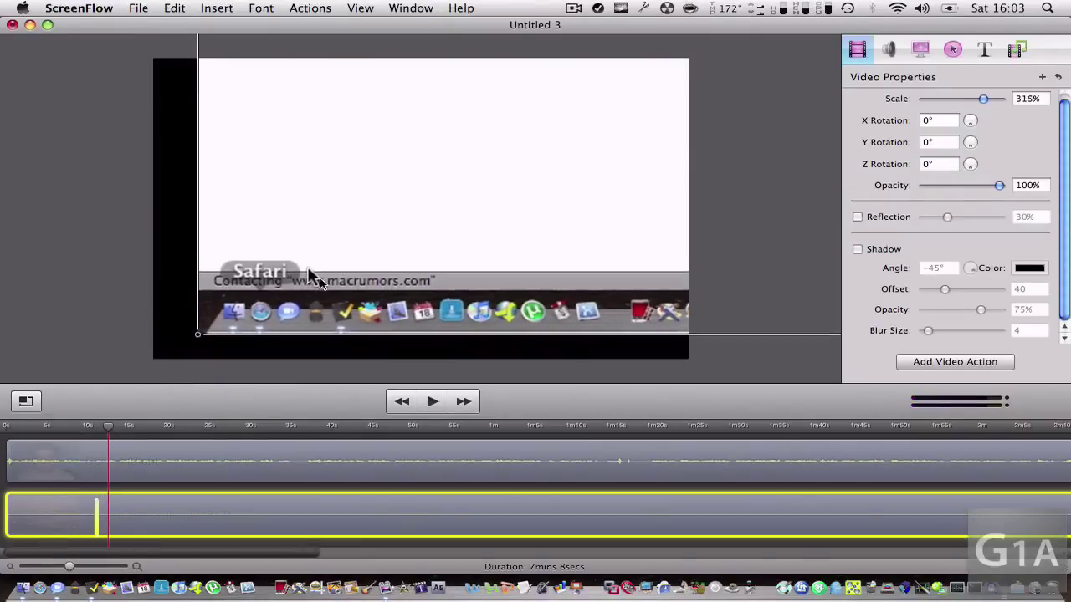
pyautogui.moveTo(109, 426); pyautogui.dragTo(154, 426)
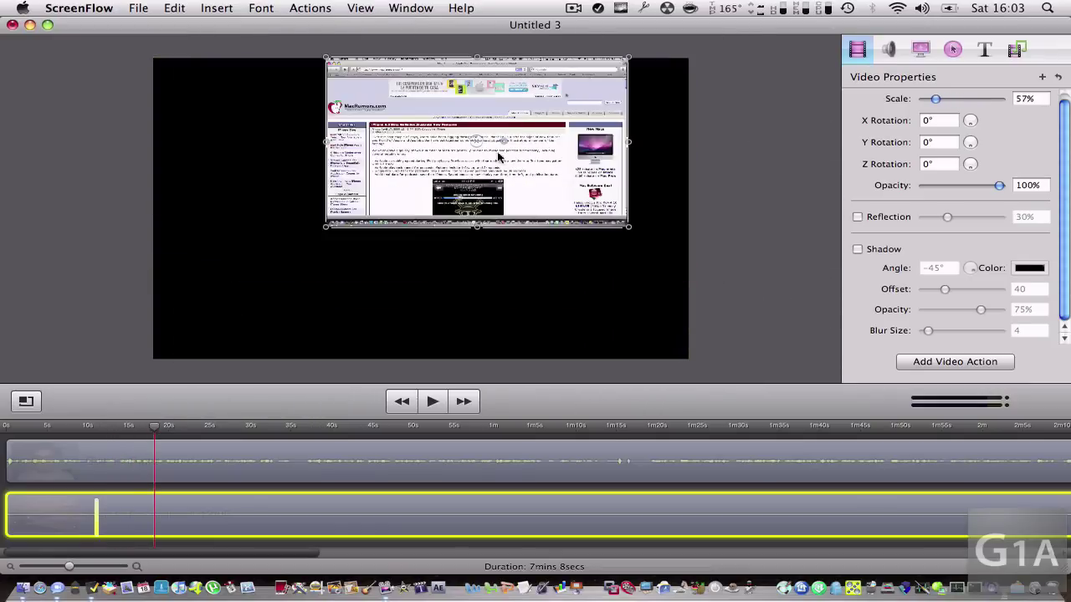
# Centre the recording shrunk to 29%, then replay it growing back to 79%.
pyautogui.press('space')
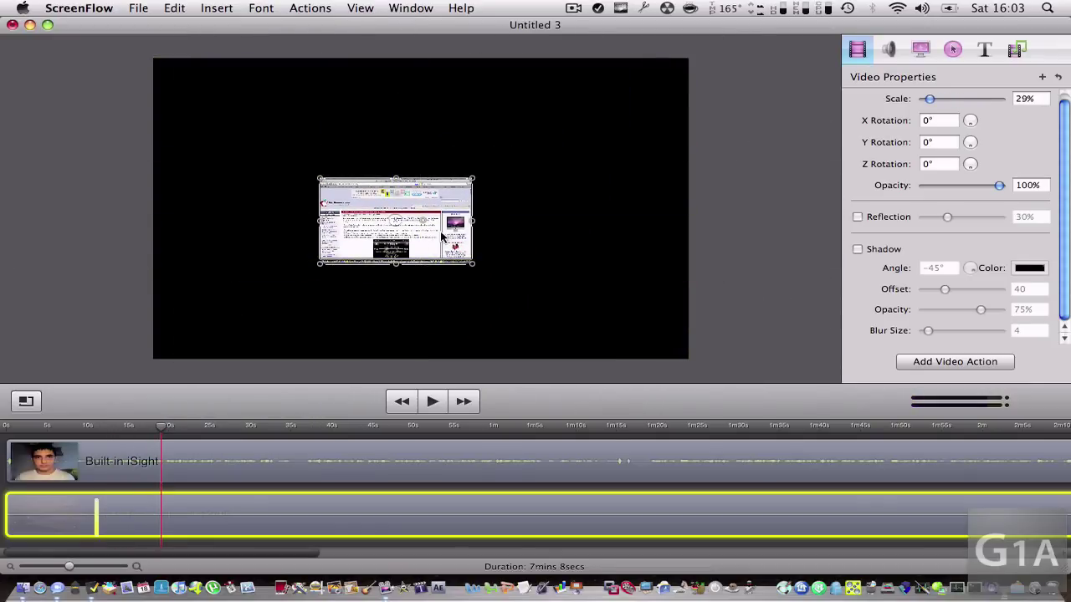
pyautogui.moveTo(442, 238)
pyautogui.mouseDown()
pyautogui.moveTo(490, 226)
pyautogui.moveTo(456, 240)
pyautogui.mouseUp()
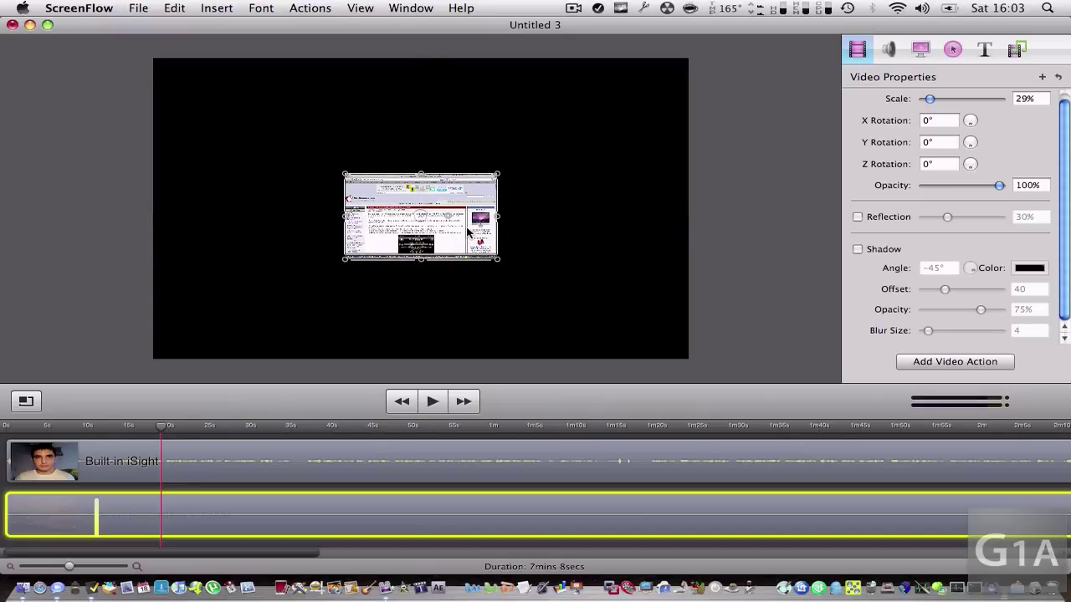
pyautogui.click(216, 510)
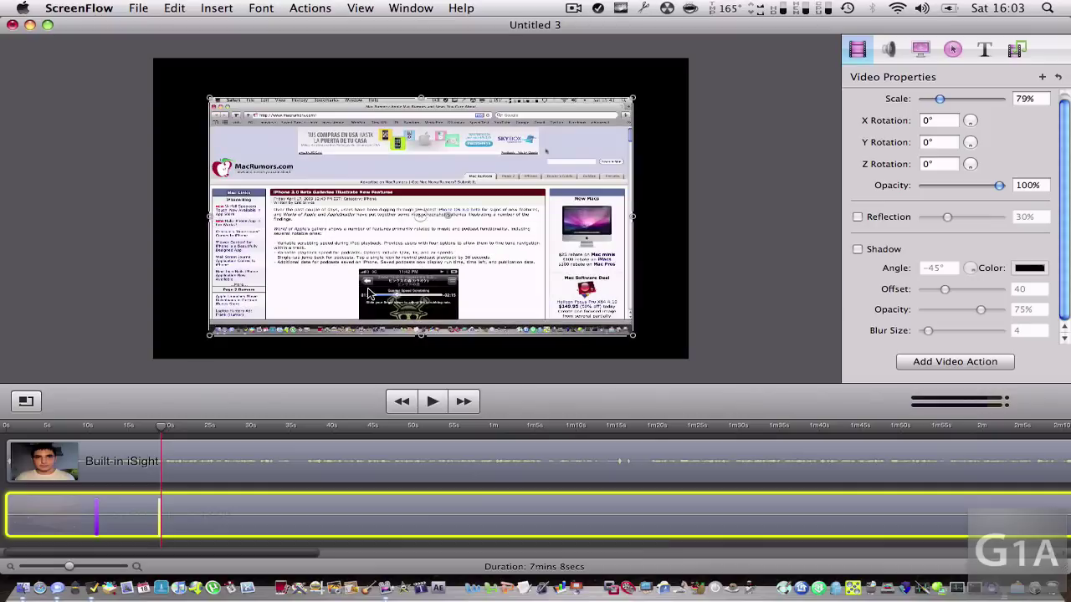
pyautogui.click(144, 428)
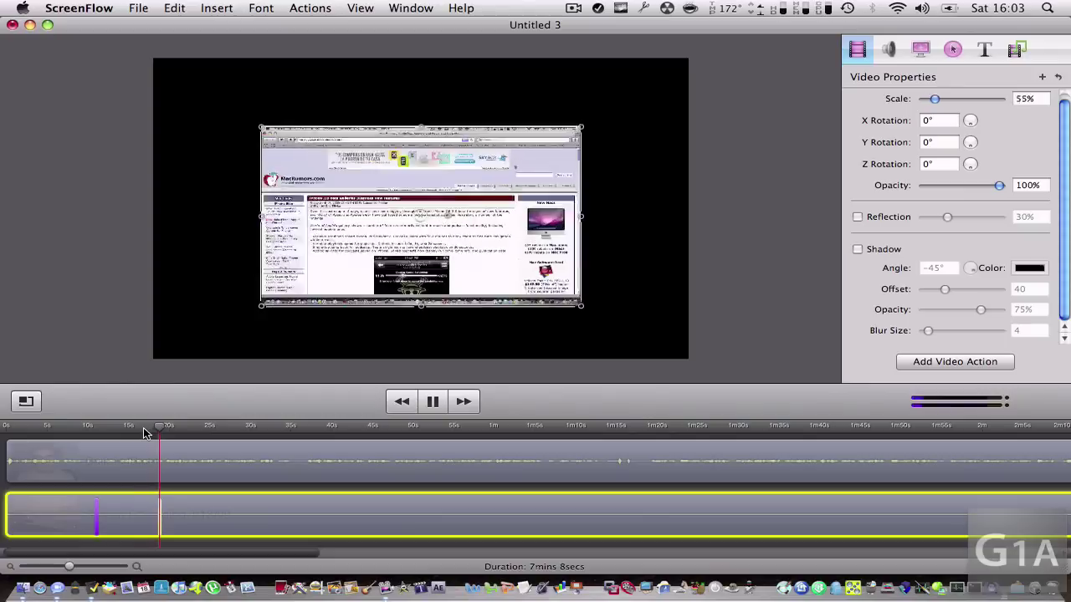
pyautogui.press('space')
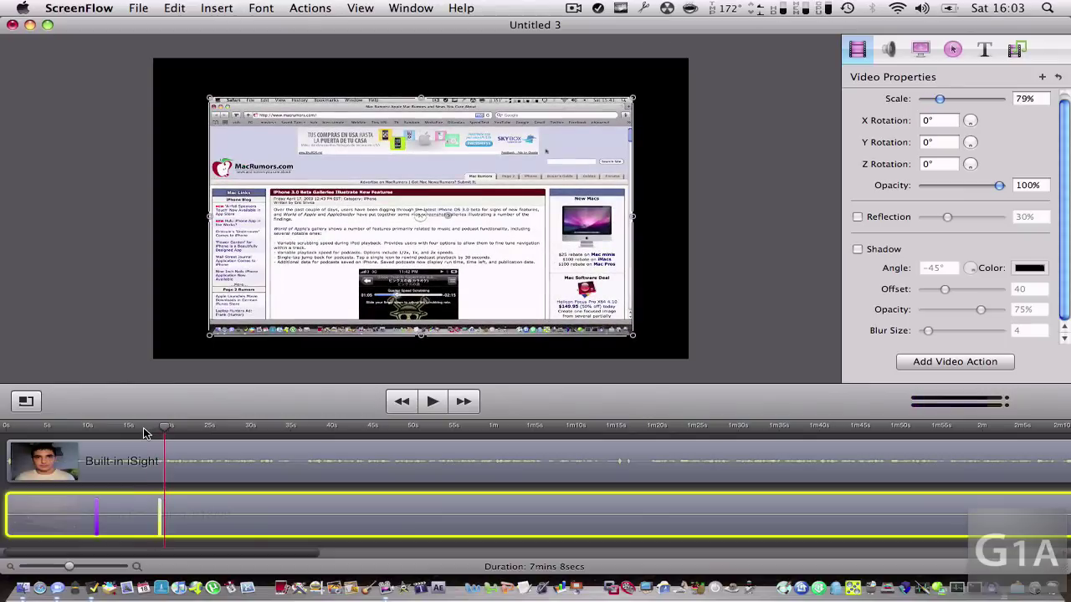
pyautogui.press('space')
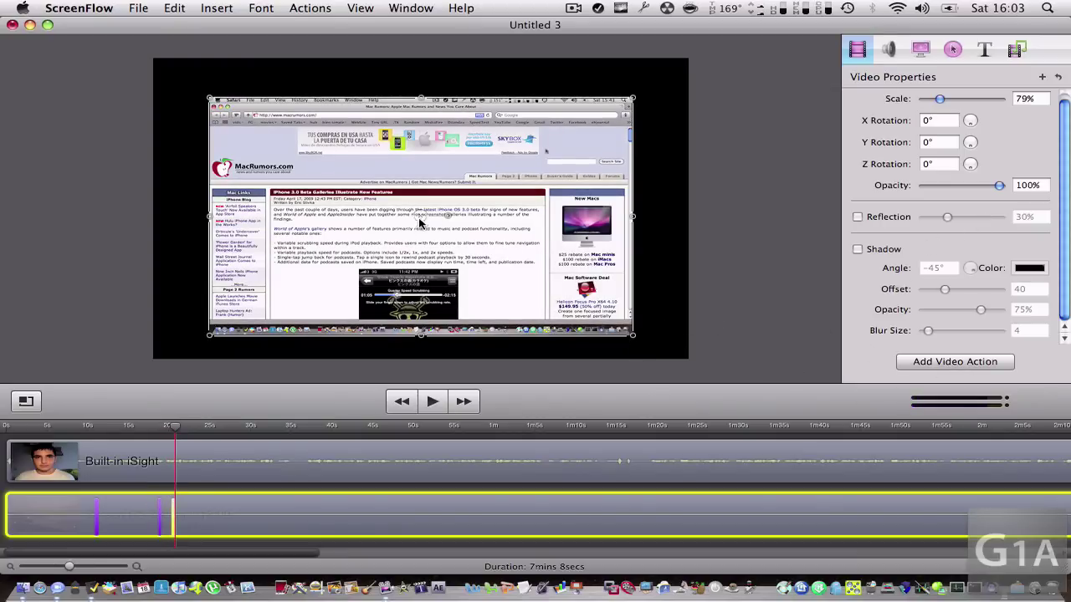
# Rotate the screen recording to 180° and squeeze it into a narrow strip, then preview.
pyautogui.moveTo(448, 217); pyautogui.dragTo(375, 215)
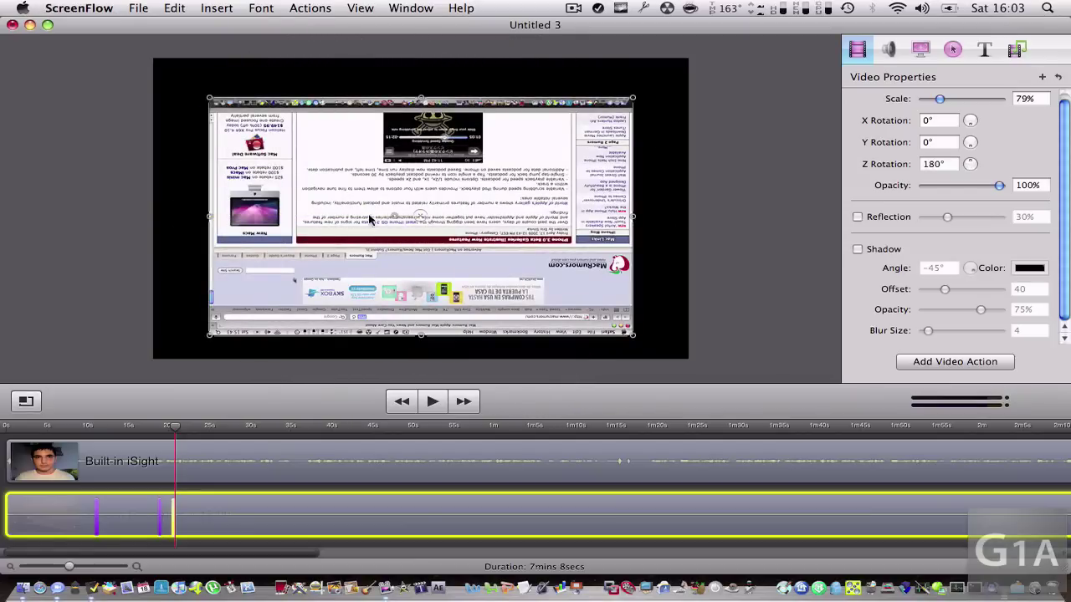
pyautogui.moveTo(211, 219); pyautogui.dragTo(499, 234)
pyautogui.press('space')
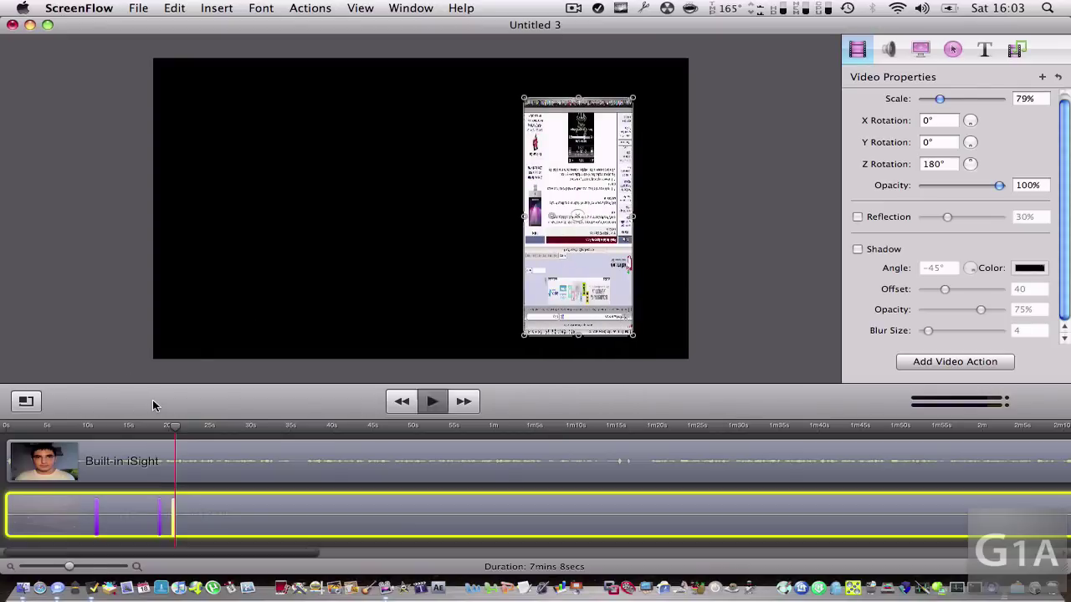
pyautogui.click(145, 426)
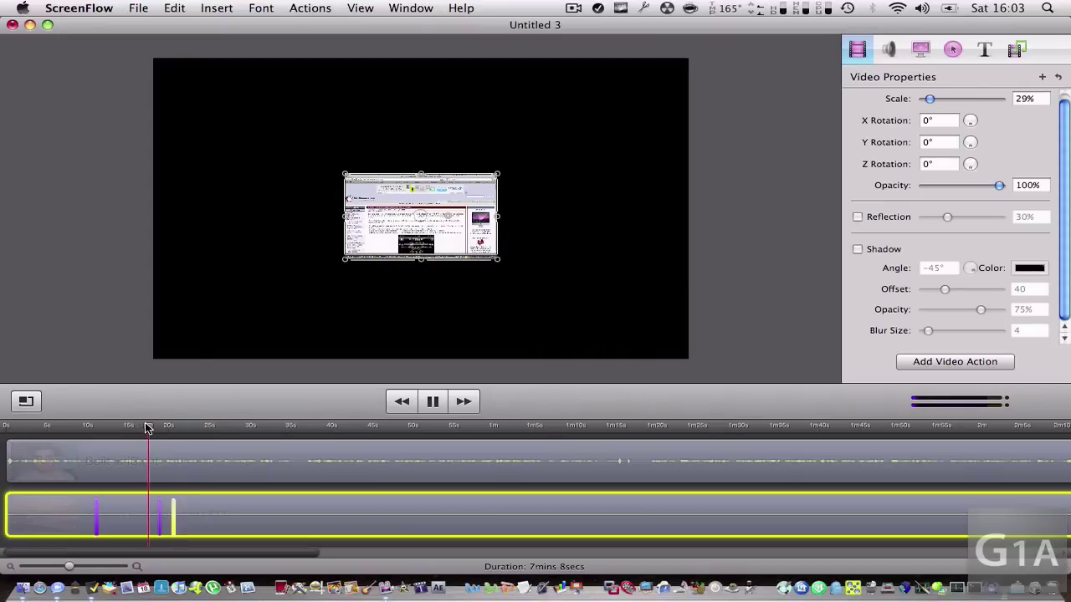